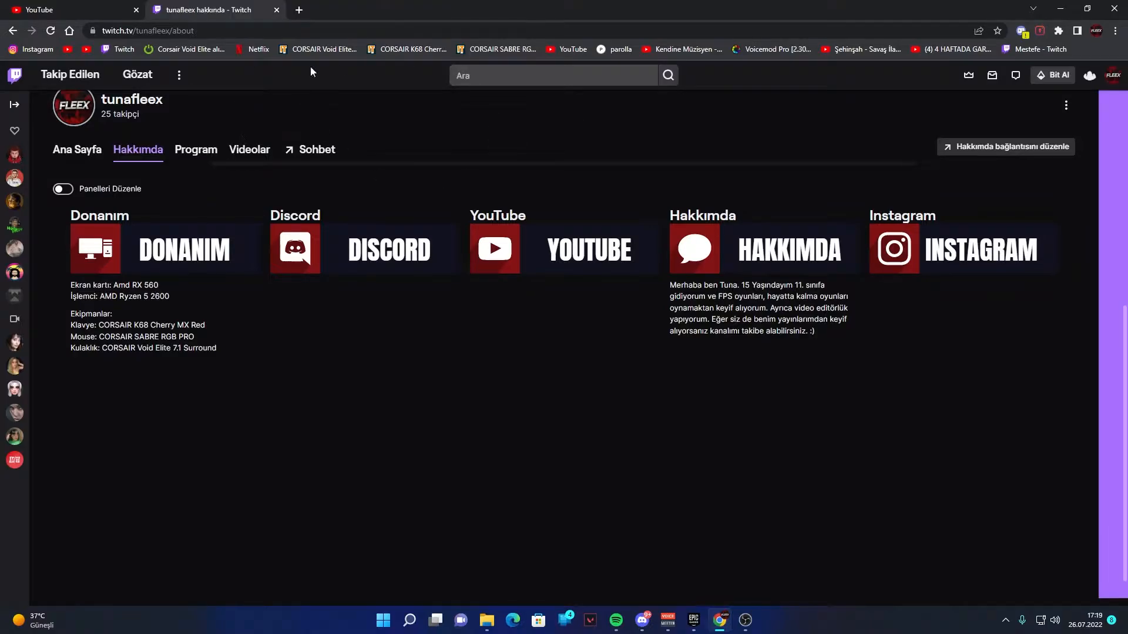
- Search for nerdordie in a new tab and open the start section of its Free Twitch Panels – Maker and Templates page
{"action": "left_click", "coordinate": [296, 7]}
{"action": "type", "text": "nerdordie"}
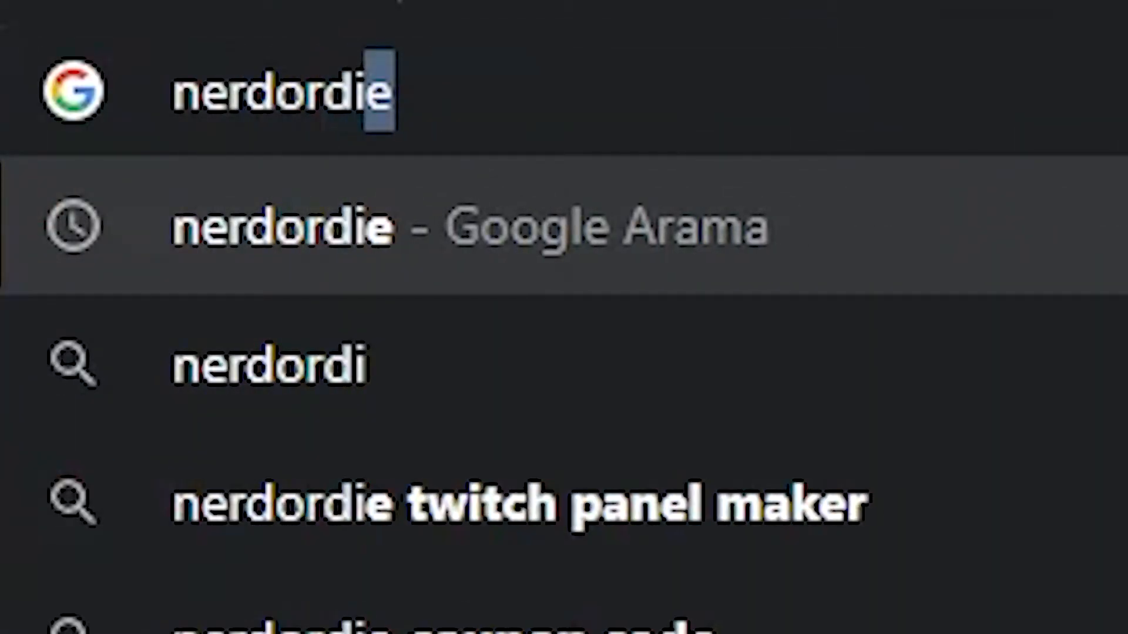
{"action": "key", "text": "Return"}
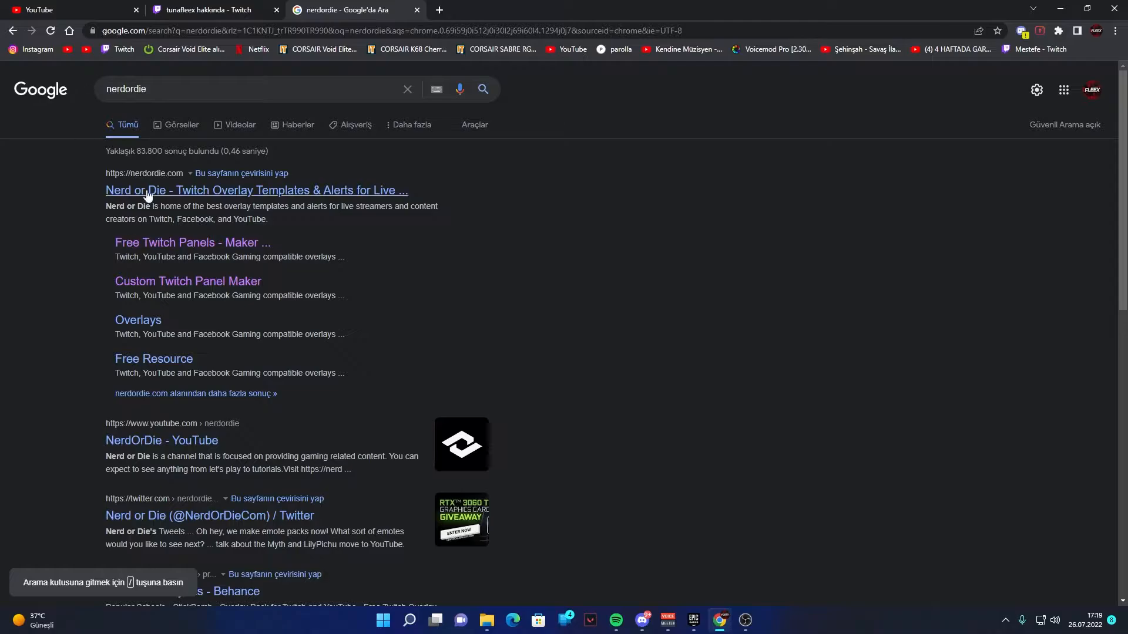
{"action": "left_click_drag", "start_coordinate": [114, 243], "coordinate": [273, 247]}
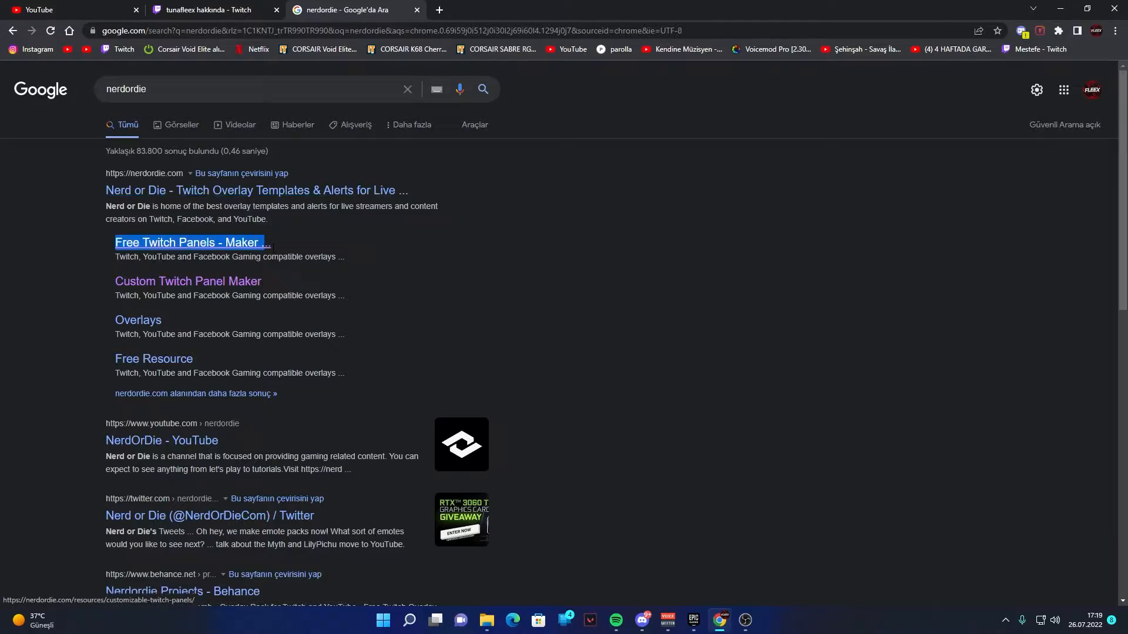
{"action": "left_click", "coordinate": [236, 245]}
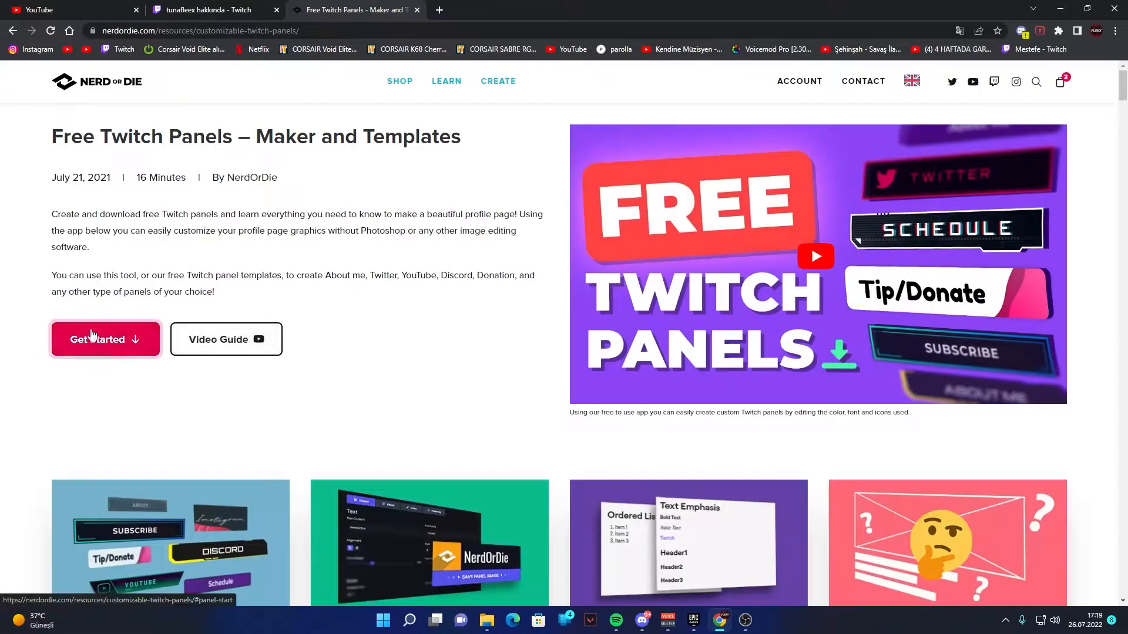
{"action": "left_click", "coordinate": [75, 343]}
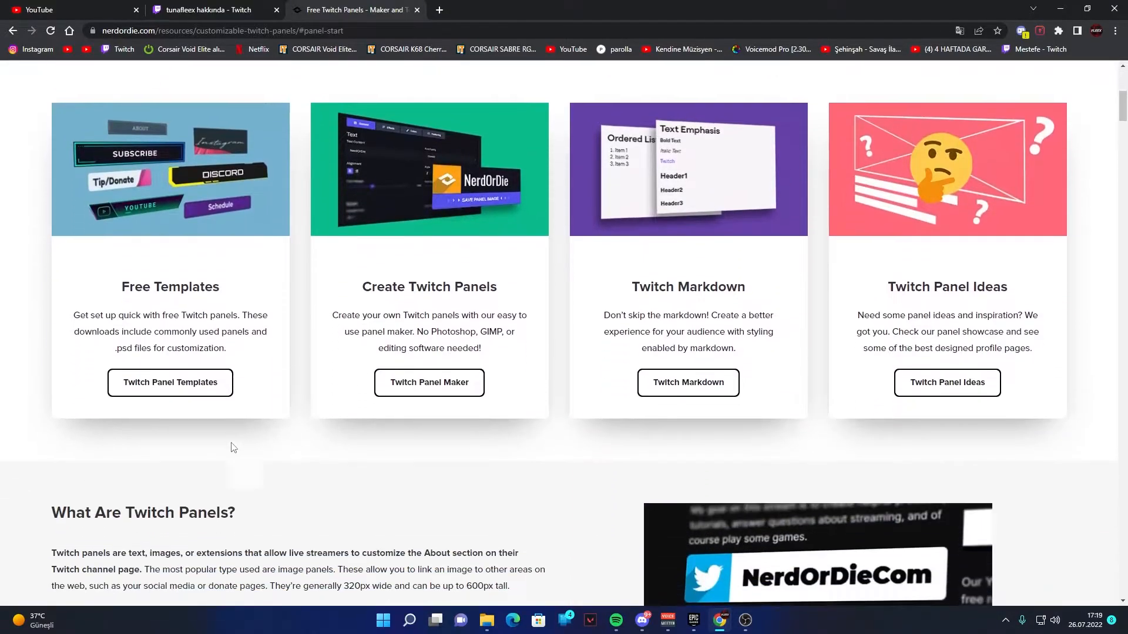
- View the free Twitch panel templates in a separate tab and close that tab
{"action": "left_click", "coordinate": [189, 382]}
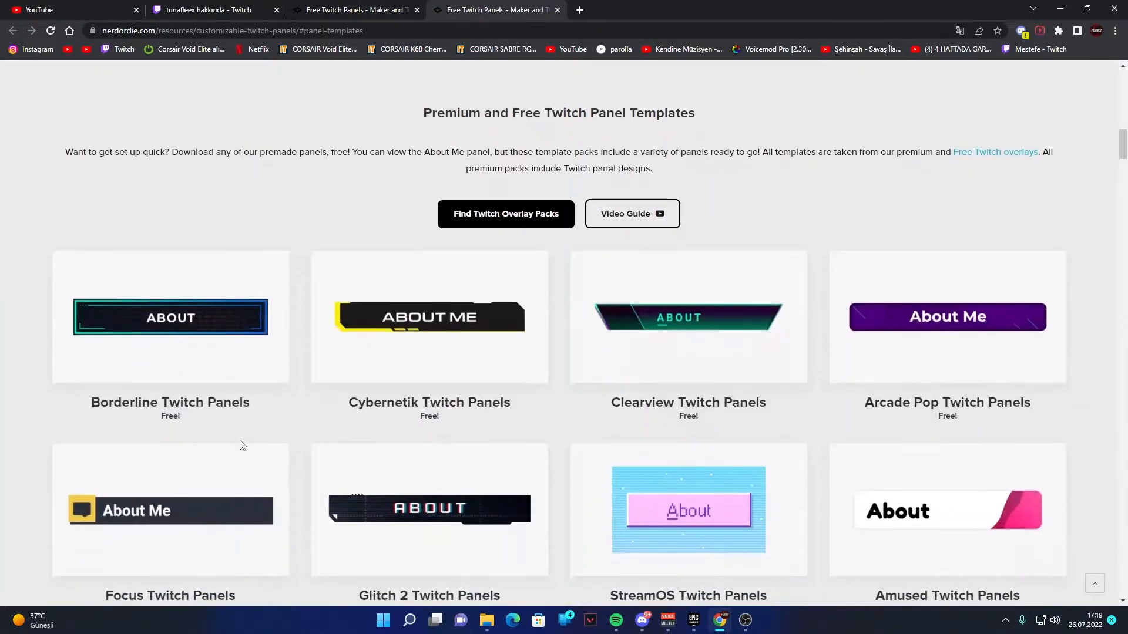
{"action": "scroll", "coordinate": [59, 358], "scroll_direction": "down", "scroll_amount": 3}
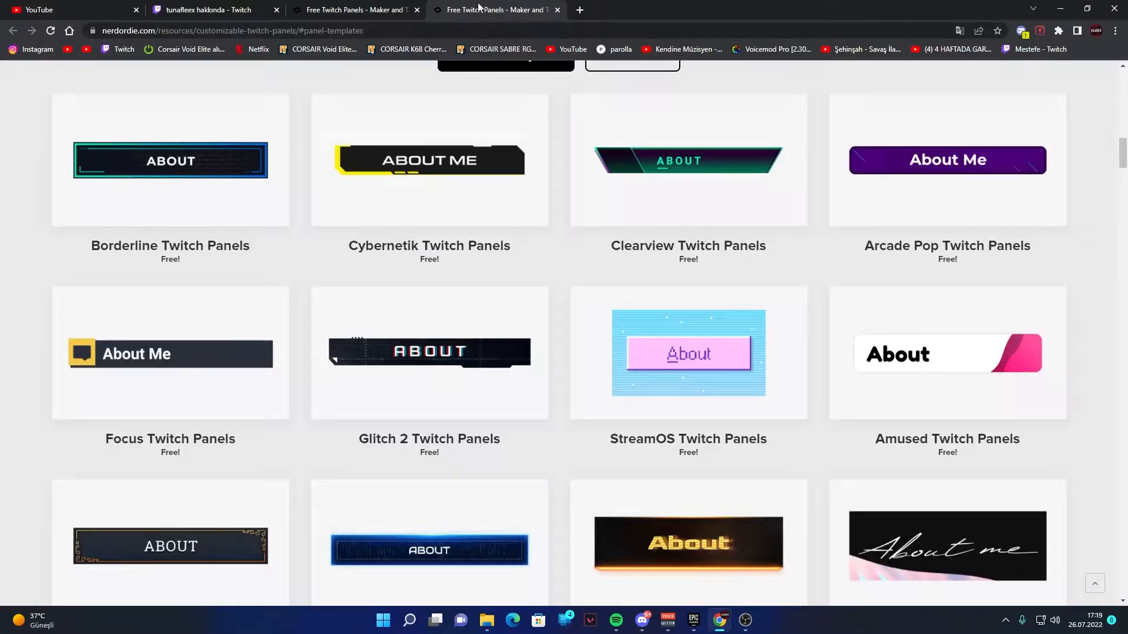
{"action": "middle_click", "coordinate": [479, 7]}
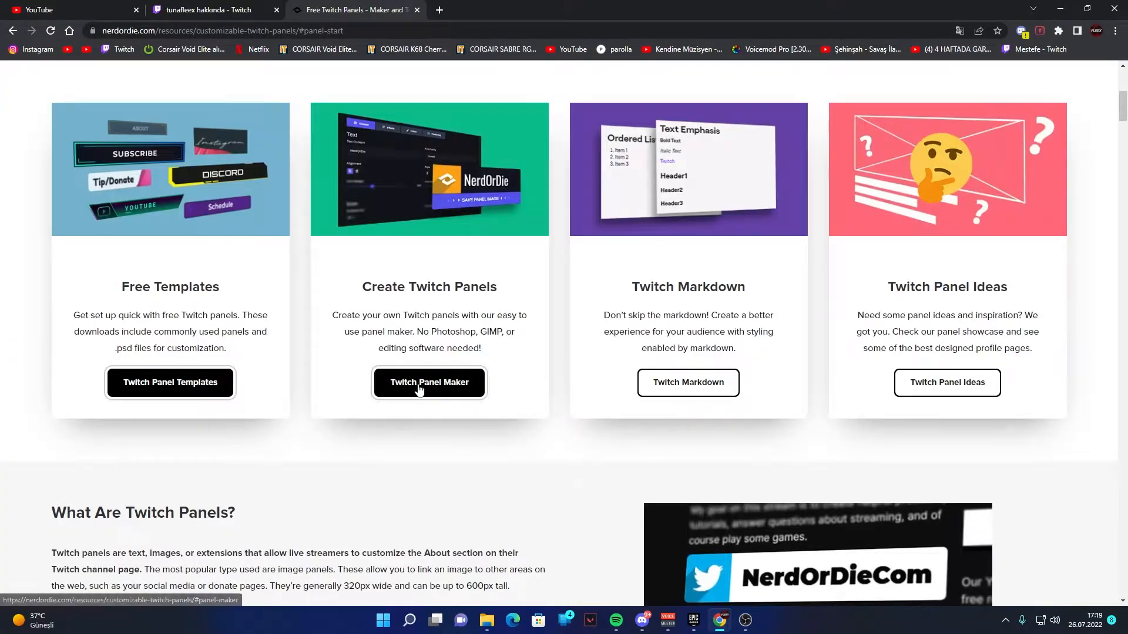
- Open the Twitch Panel Maker and set the panel's text content to HAKKIMDA, using the Twitch channel's existing panels as reference
{"action": "left_click", "coordinate": [451, 388]}
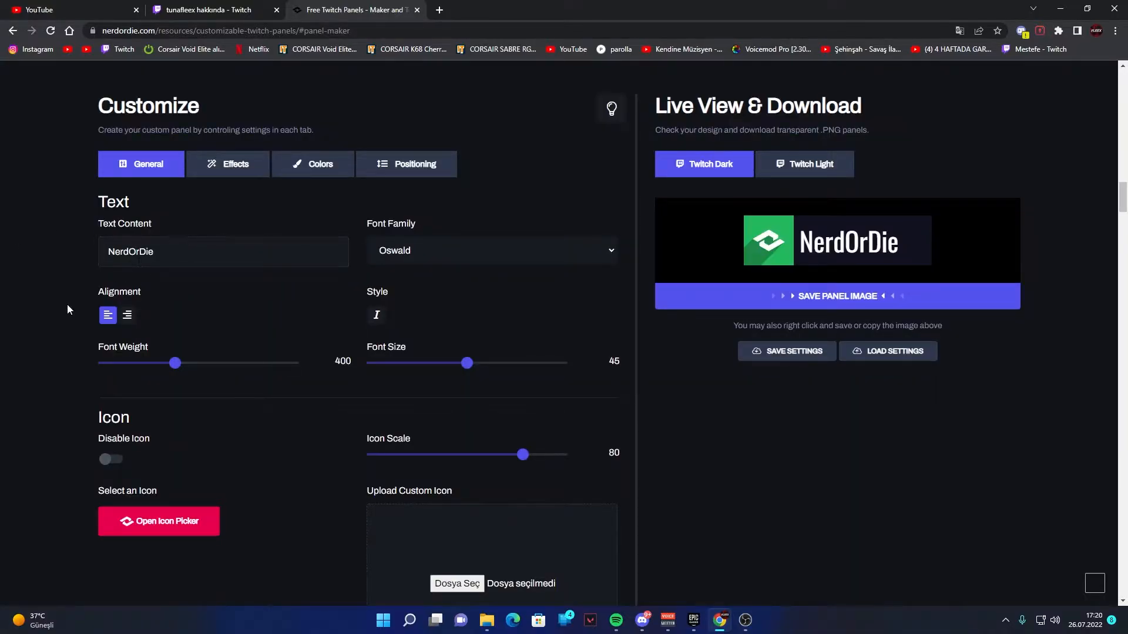
{"action": "left_click", "coordinate": [211, 9]}
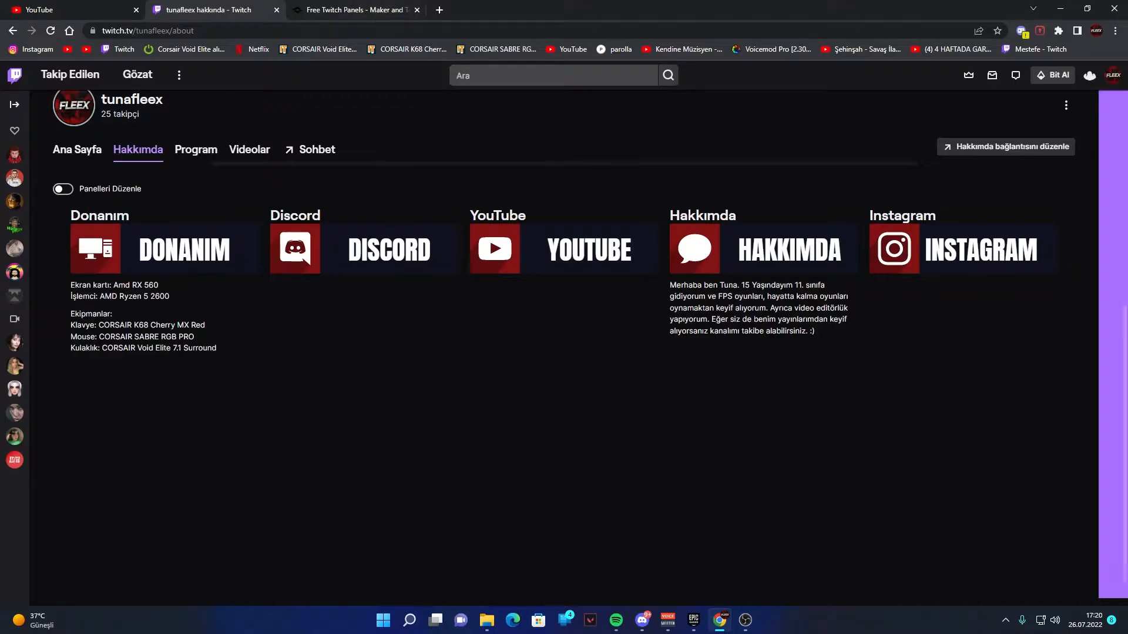
{"action": "left_click", "coordinate": [352, 8]}
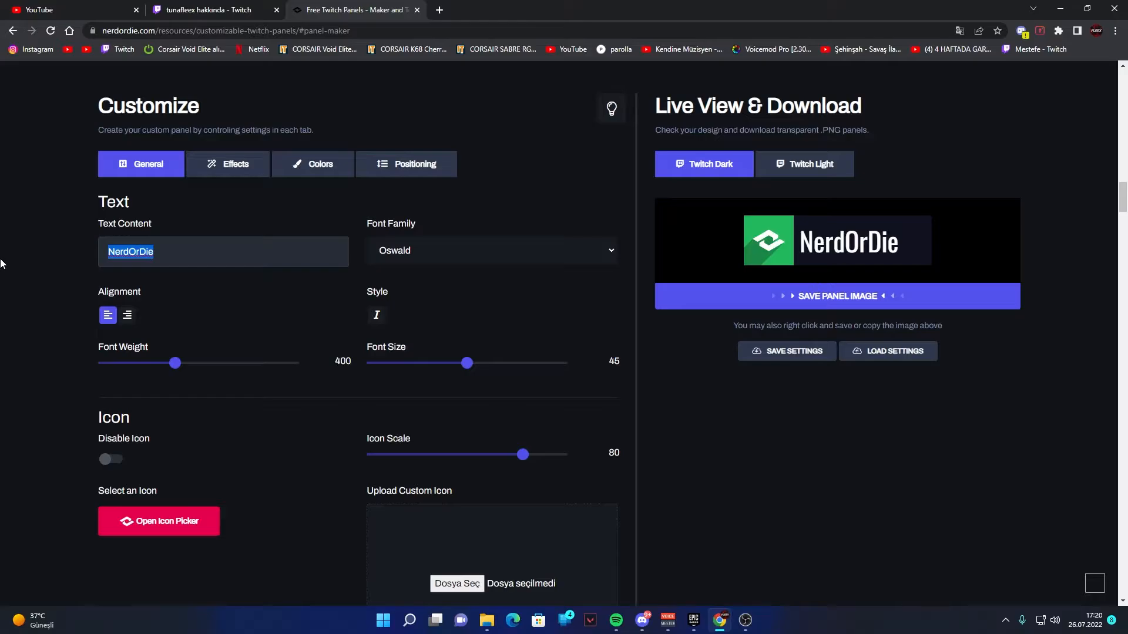
{"action": "type", "text": "Y"}
{"action": "key", "text": "BackSpace"}
{"action": "type", "text": "HAKKIMDA"}
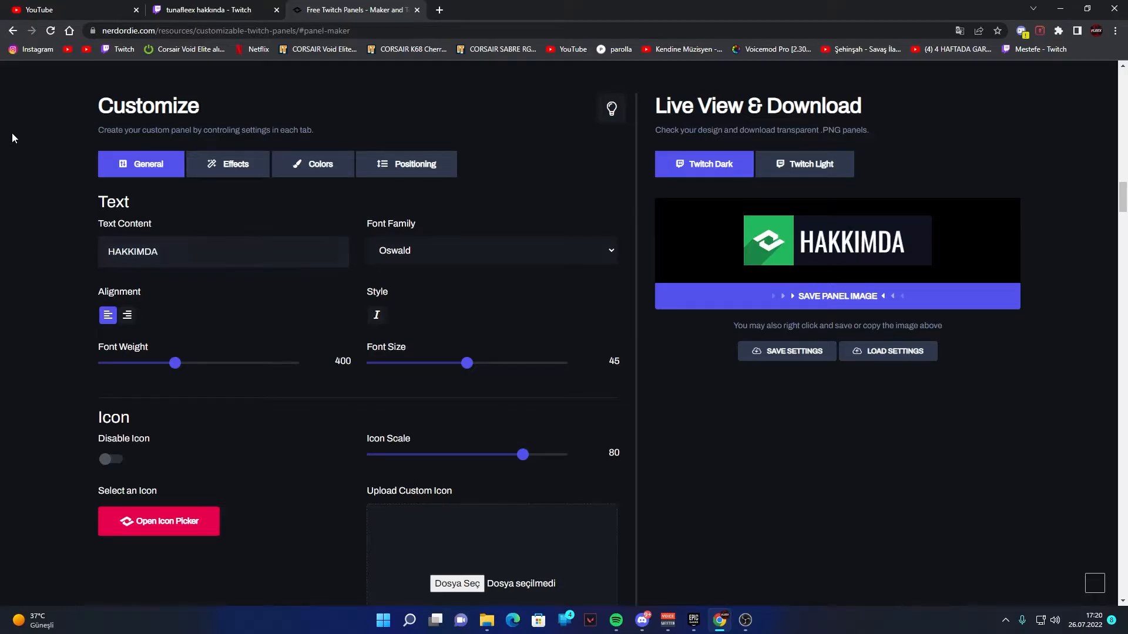
{"action": "left_click", "coordinate": [224, 10]}
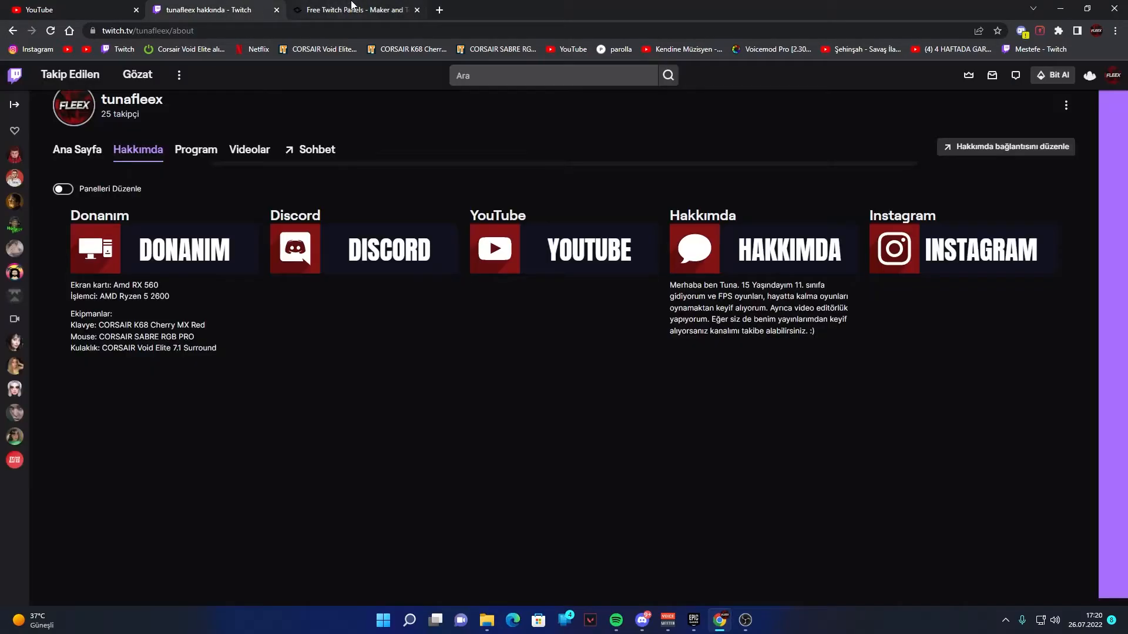
{"action": "left_click", "coordinate": [381, 6]}
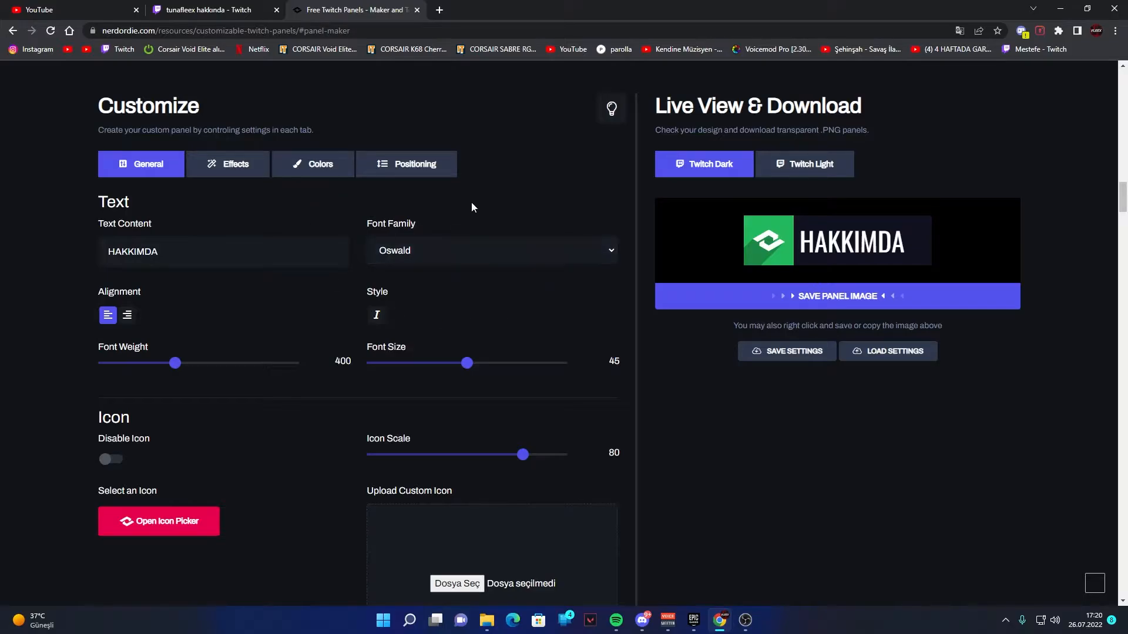
- Try the VT323 and Varela font families on the panel text
{"action": "left_click", "coordinate": [444, 248]}
{"action": "key", "text": "v"}
{"action": "key", "text": "v"}
{"action": "key", "text": "v"}
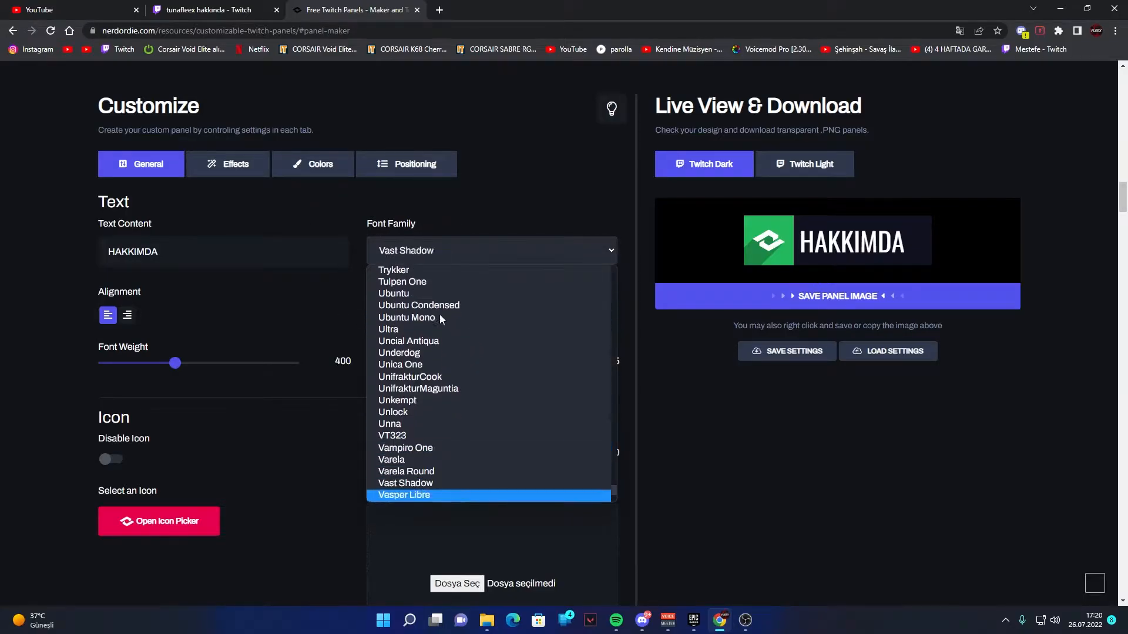
{"action": "key", "text": "v"}
{"action": "key", "text": "v"}
{"action": "key", "text": "v"}
{"action": "key", "text": "v"}
{"action": "key", "text": "v"}
{"action": "key", "text": "v"}
{"action": "key", "text": "v"}
{"action": "key", "text": "v"}
{"action": "scroll", "coordinate": [438, 457], "scroll_direction": "down", "scroll_amount": 4}
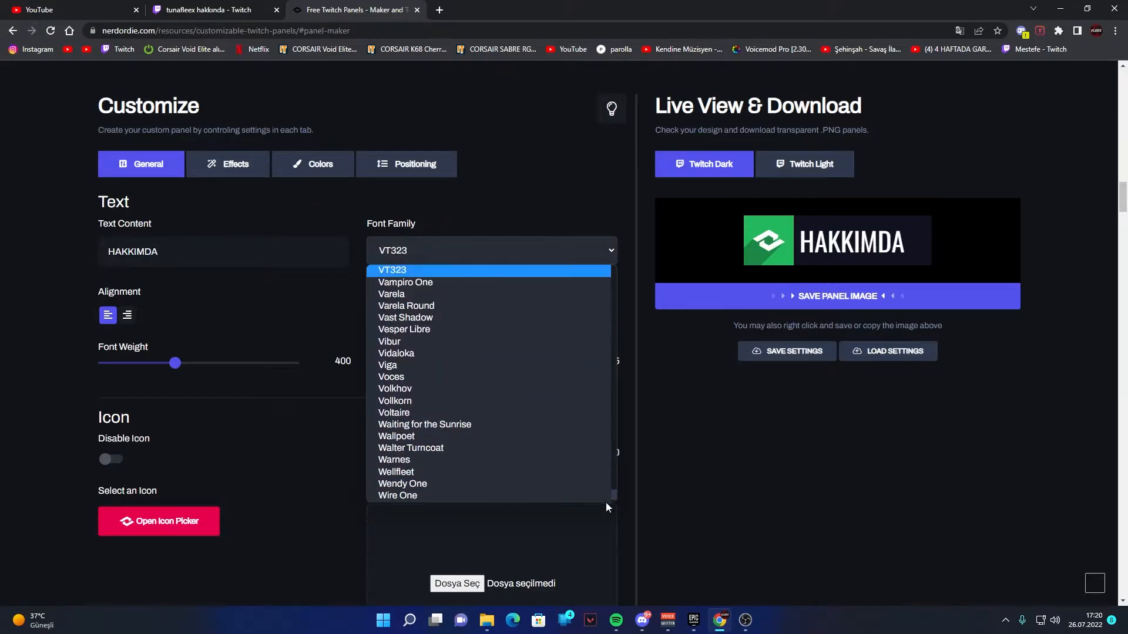
{"action": "key", "text": "v"}
{"action": "left_click", "coordinate": [534, 487]}
{"action": "left_click", "coordinate": [410, 319]}
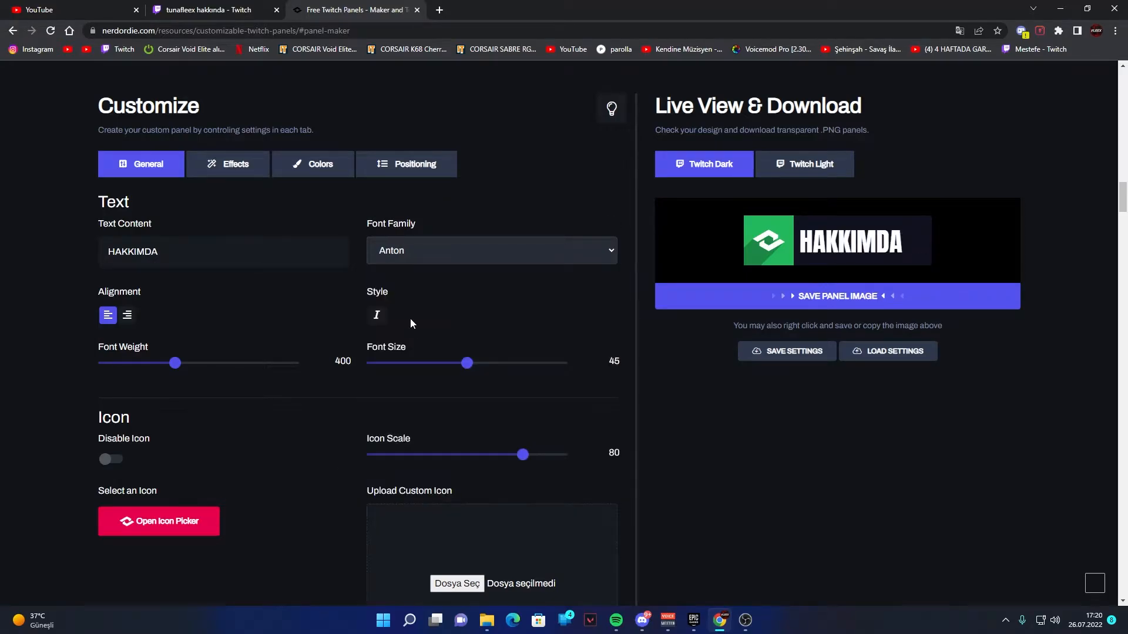
{"action": "key", "text": "v"}
{"action": "key", "text": "v"}
{"action": "key", "text": "v"}
{"action": "left_click_drag", "start_coordinate": [451, 223], "coordinate": [456, 217]}
- Set the panel text's font family to Anton
{"action": "left_click", "coordinate": [471, 253]}
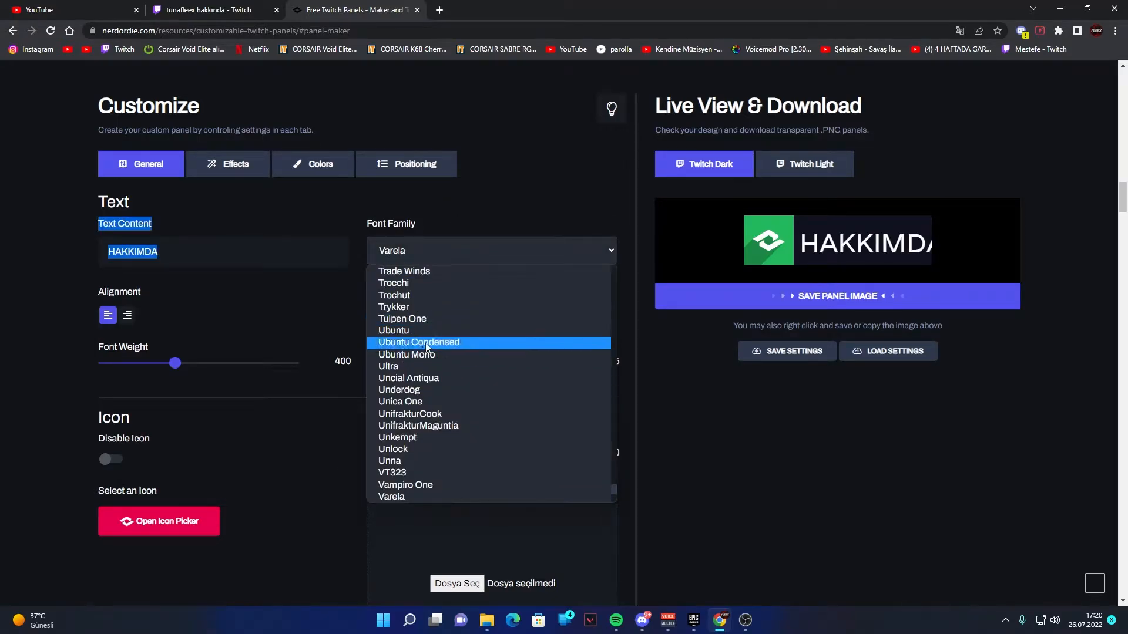
{"action": "scroll", "coordinate": [432, 336], "scroll_direction": "up", "scroll_amount": 10}
{"action": "key", "text": "a"}
{"action": "left_click", "coordinate": [431, 270]}
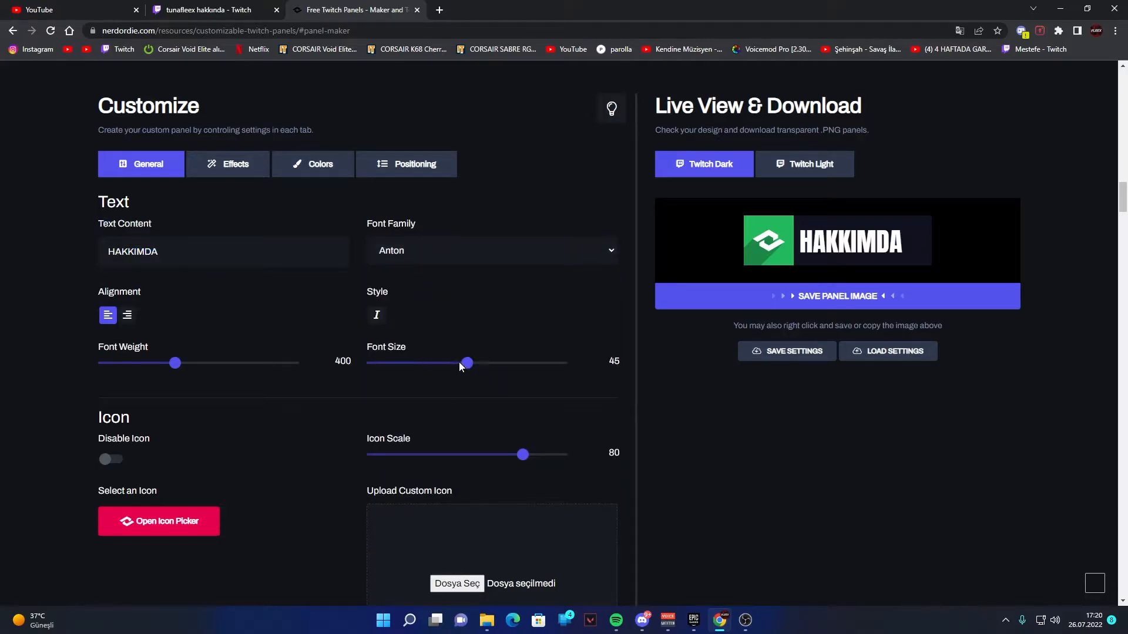
- Try a font size of 48 on the panel text
{"action": "left_click_drag", "start_coordinate": [459, 361], "coordinate": [481, 365]}
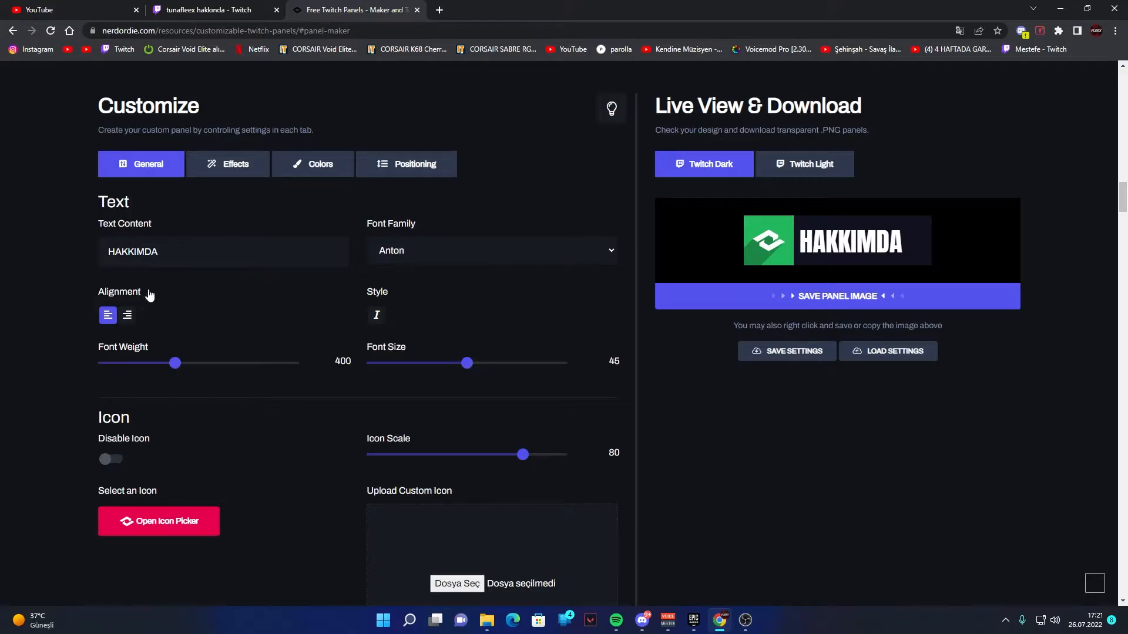
{"action": "left_click_drag", "start_coordinate": [147, 293], "coordinate": [97, 294]}
{"action": "left_click", "coordinate": [202, 301]}
- Try right alignment and the italic style on the panel text
{"action": "left_click", "coordinate": [127, 318]}
{"action": "left_click", "coordinate": [107, 318]}
{"action": "left_click", "coordinate": [128, 315]}
{"action": "left_click", "coordinate": [107, 316]}
{"action": "left_click", "coordinate": [377, 316]}
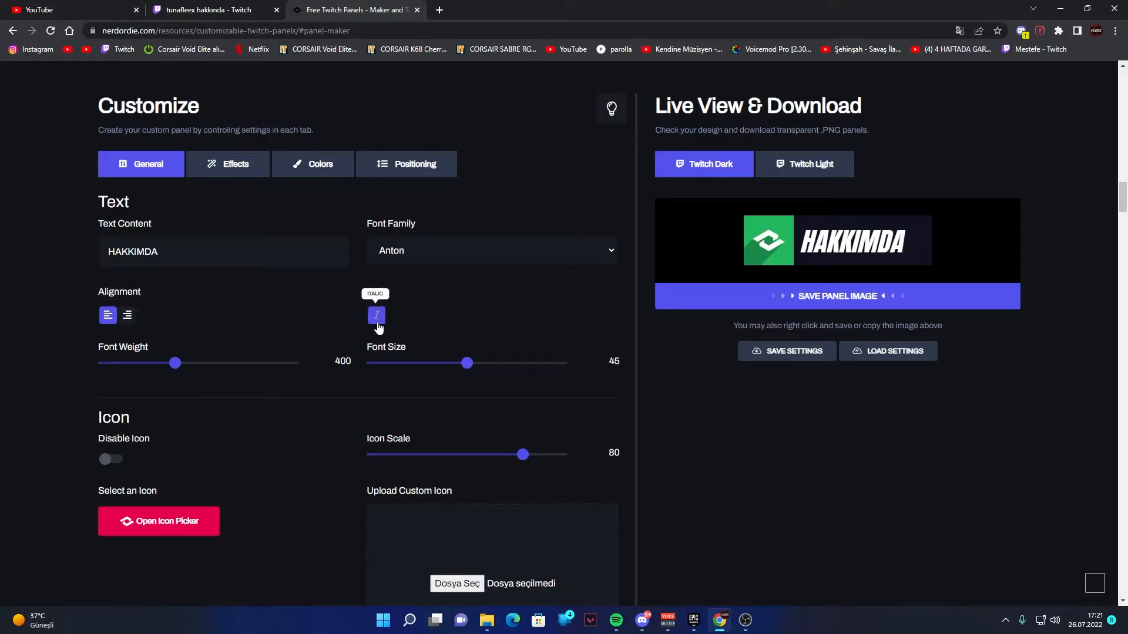
{"action": "left_click", "coordinate": [378, 317]}
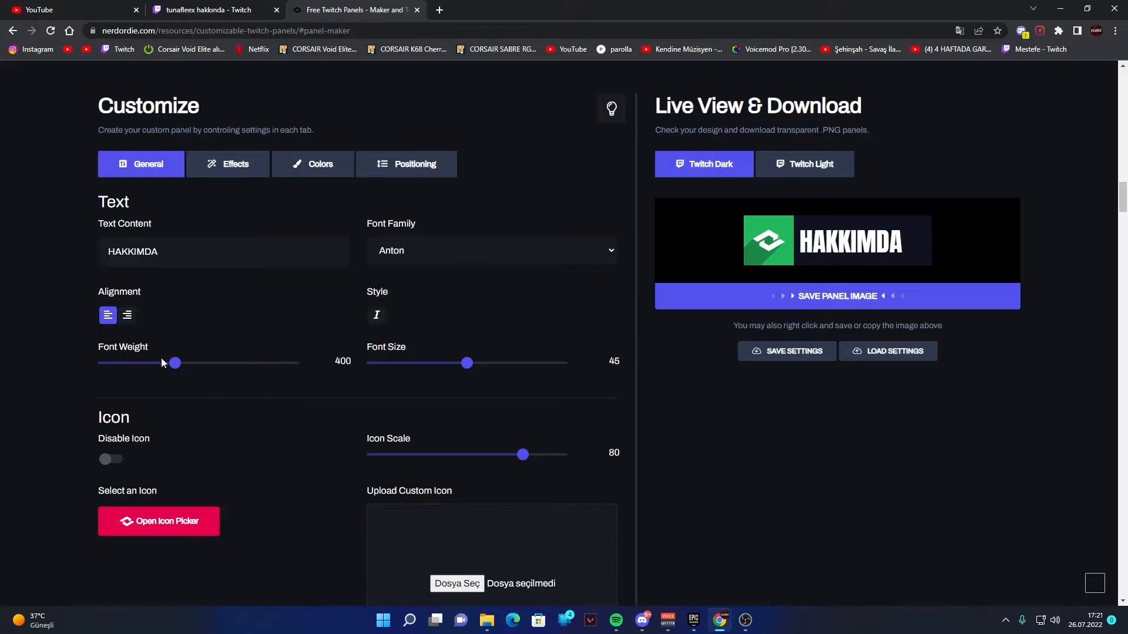
- Set the panel text's font weight to 100 and its font size to 47
{"action": "left_click_drag", "start_coordinate": [174, 361], "coordinate": [5, 360]}
{"action": "mouse_move", "coordinate": [469, 364]}
{"action": "left_mouse_down"}
{"action": "mouse_move", "coordinate": [493, 362]}
{"action": "mouse_move", "coordinate": [475, 364]}
{"action": "left_mouse_up"}
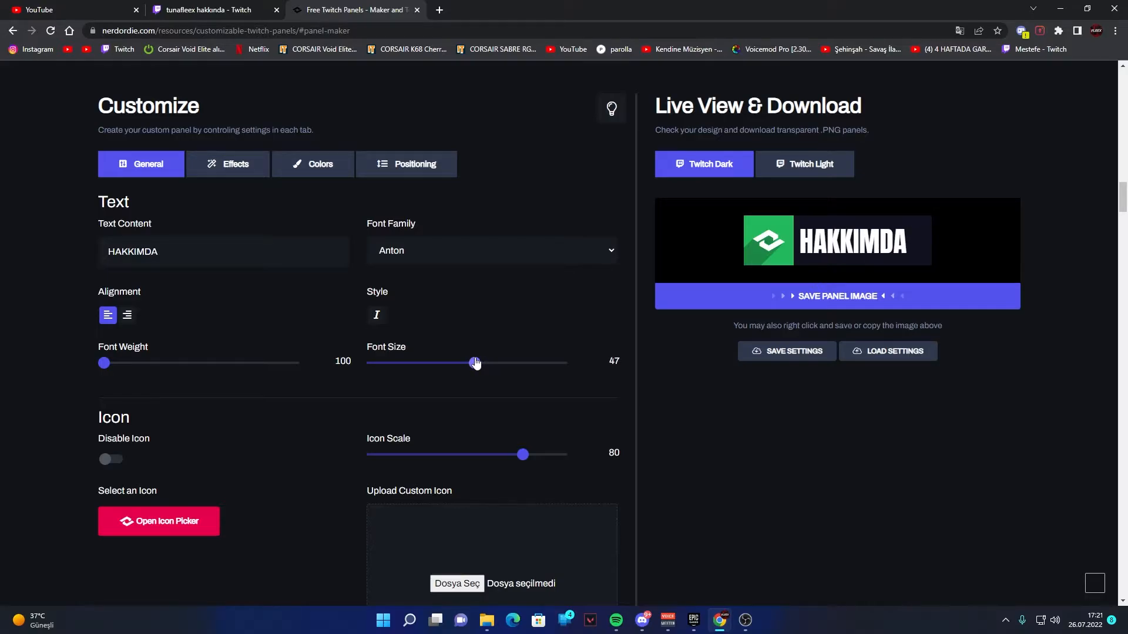
- Try disabling the panel's icon
{"action": "scroll", "coordinate": [201, 448], "scroll_direction": "down", "scroll_amount": 1}
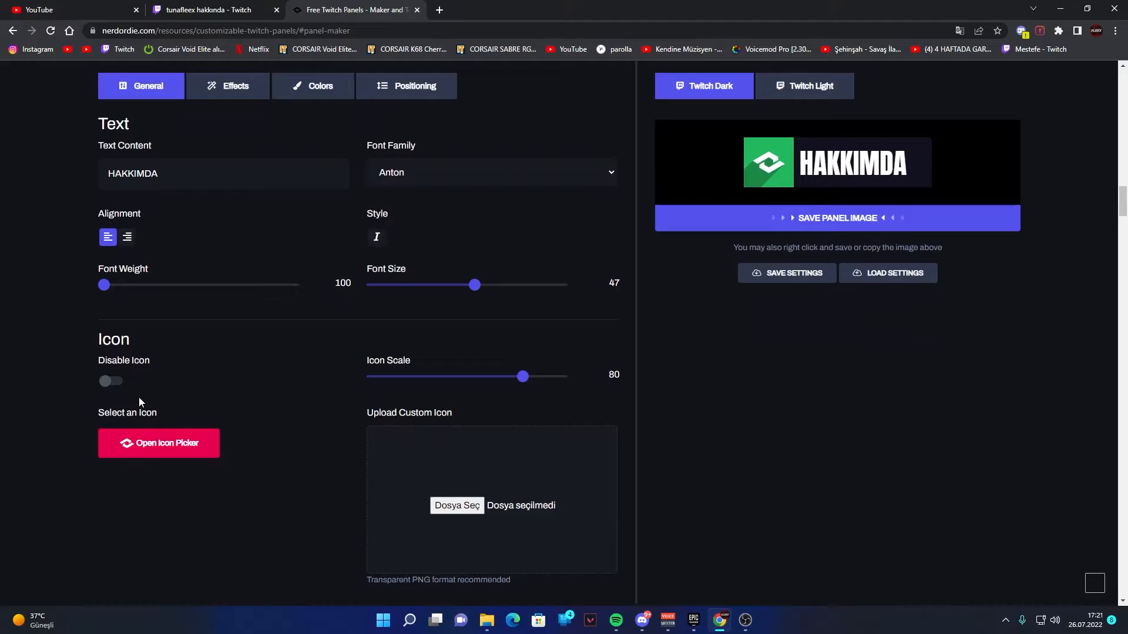
{"action": "left_click", "coordinate": [108, 382]}
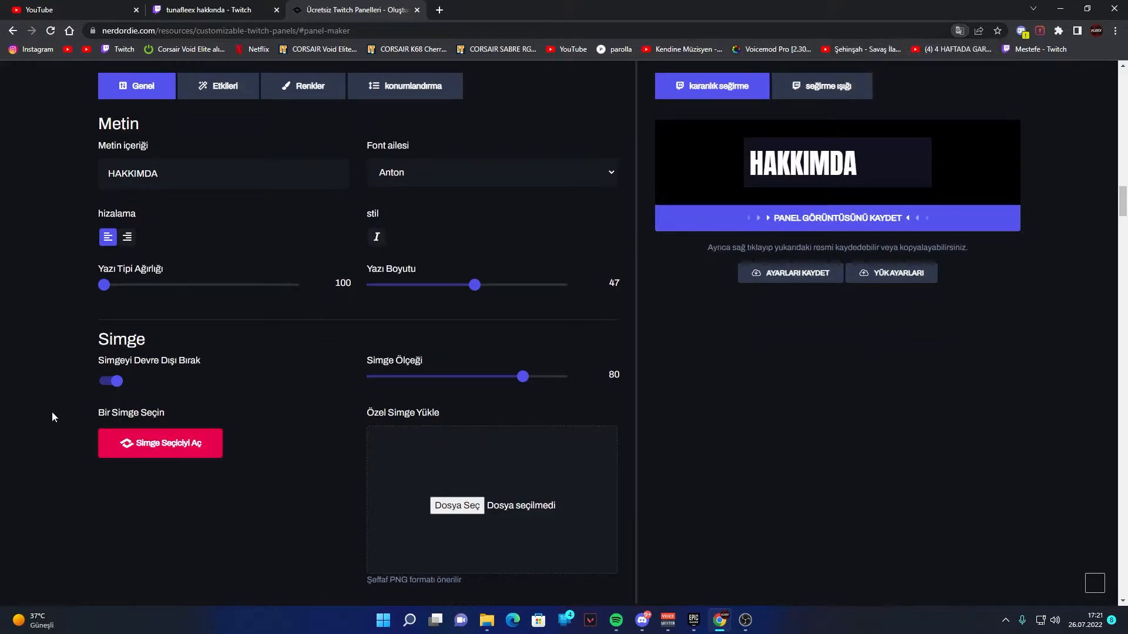
{"action": "left_click", "coordinate": [110, 382]}
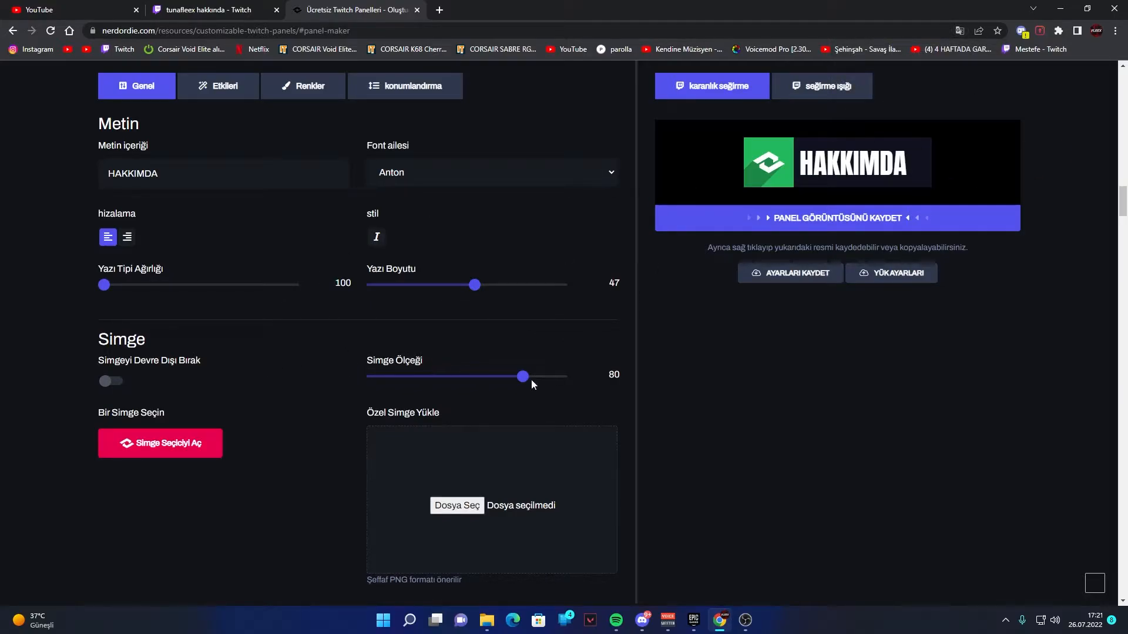
- Set the panel's icon scale to 100
{"action": "left_click_drag", "start_coordinate": [525, 379], "coordinate": [569, 376]}
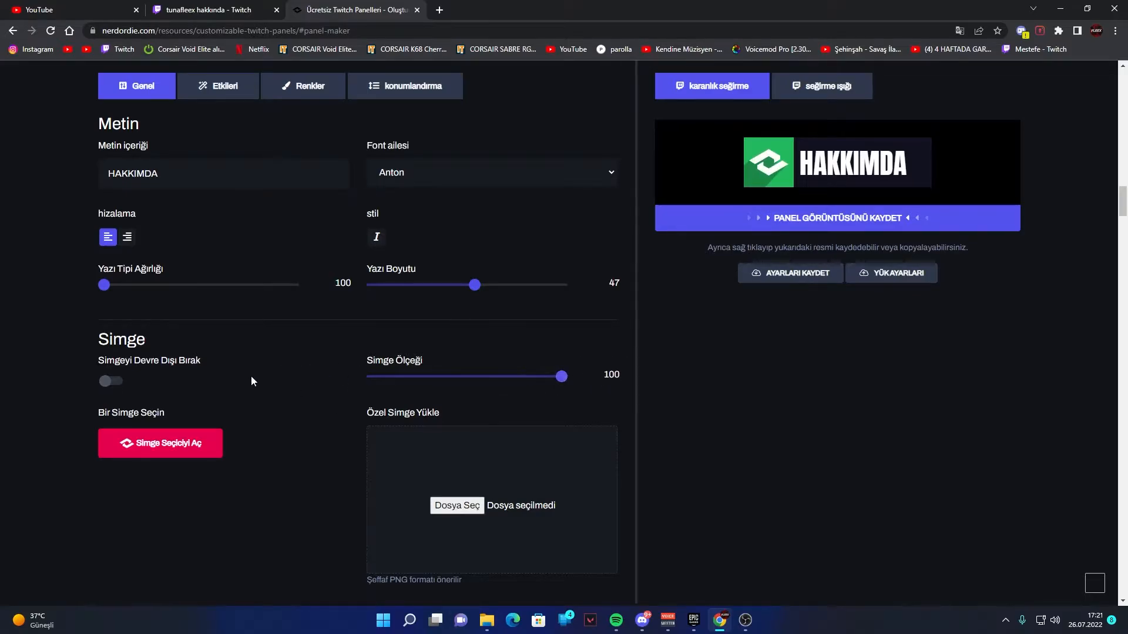
{"action": "scroll", "coordinate": [284, 483], "scroll_direction": "up", "scroll_amount": 1}
{"action": "scroll", "coordinate": [493, 427], "scroll_direction": "down", "scroll_amount": 4}
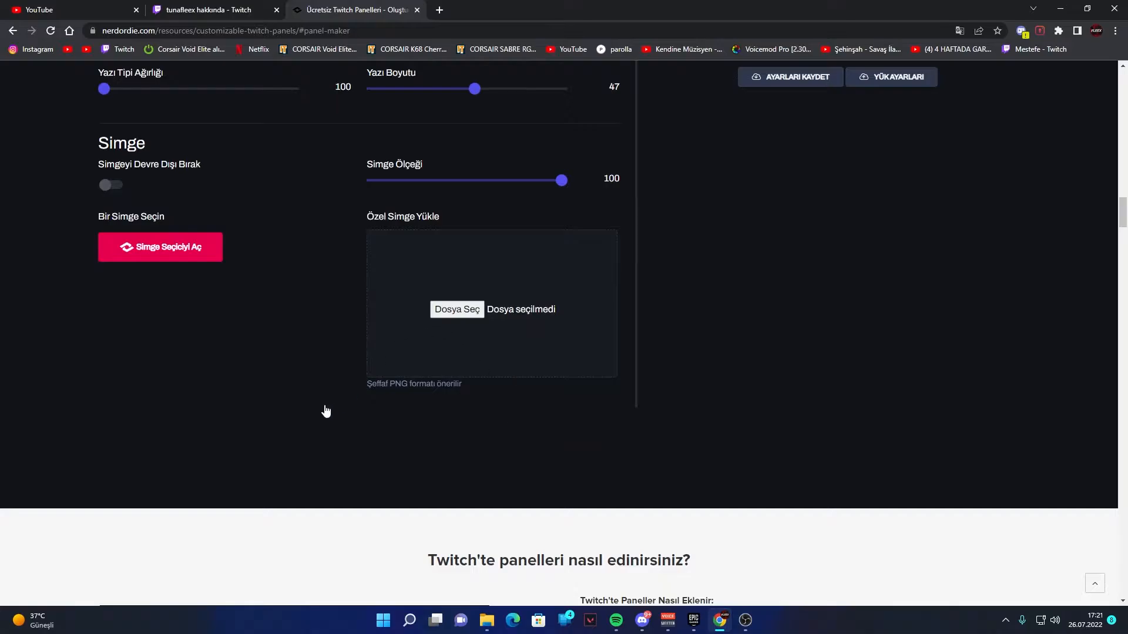
{"action": "scroll", "coordinate": [326, 411], "scroll_direction": "up", "scroll_amount": 4}
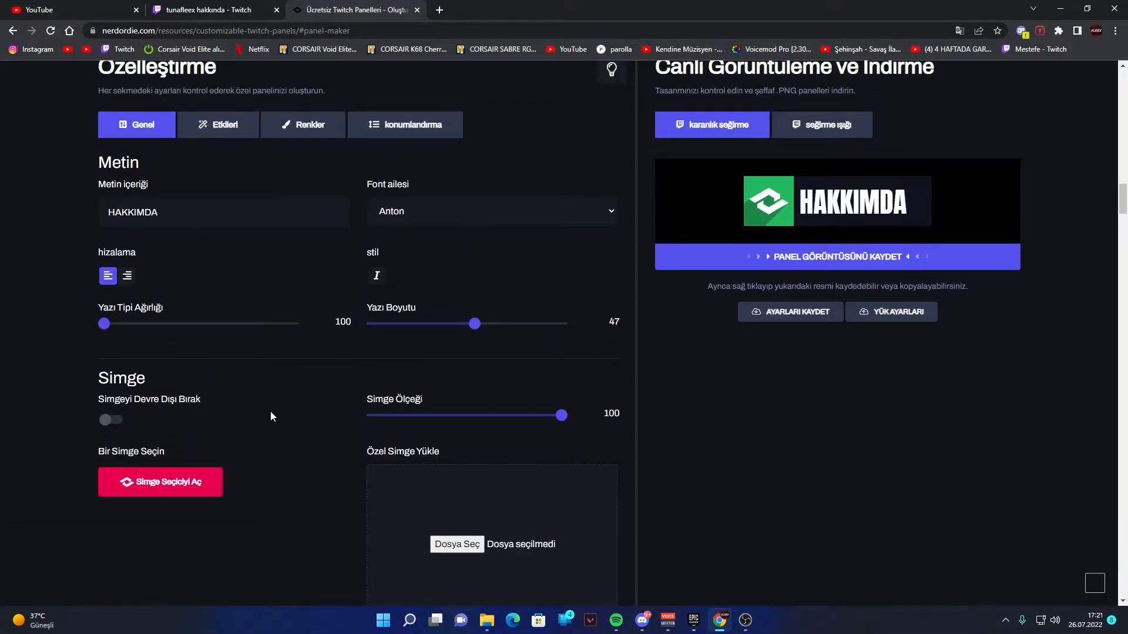
- Check the icon on the Twitch channel's existing Hakkımda panel and choose the matching speech bubble icon in the panel maker
{"action": "left_click", "coordinate": [209, 9]}
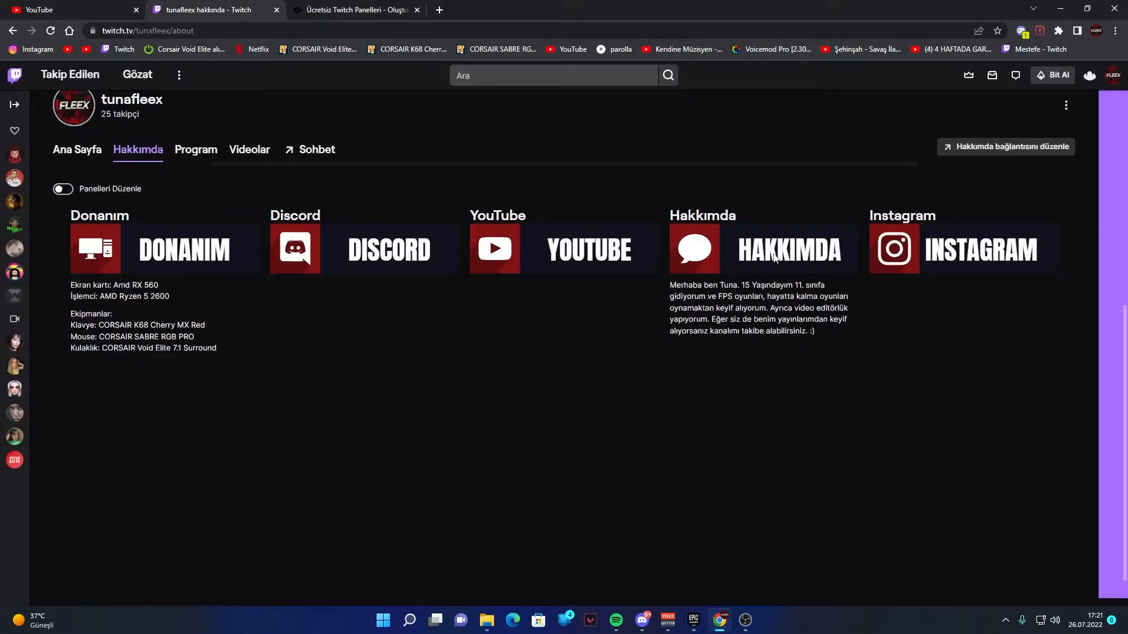
{"action": "left_click", "coordinate": [329, 9]}
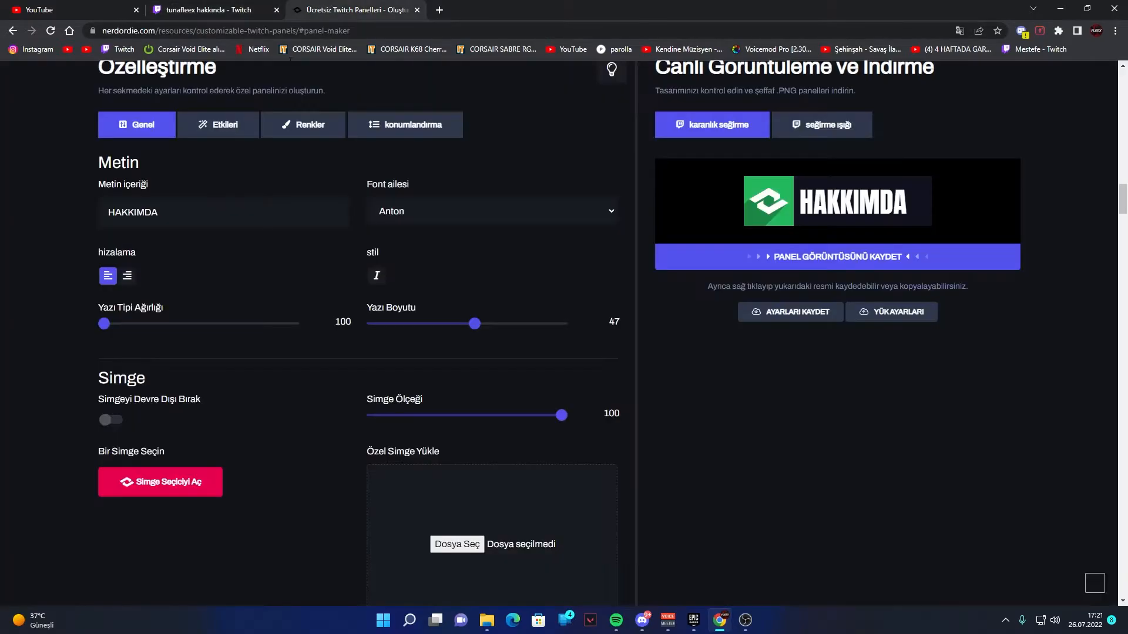
{"action": "left_click", "coordinate": [121, 470]}
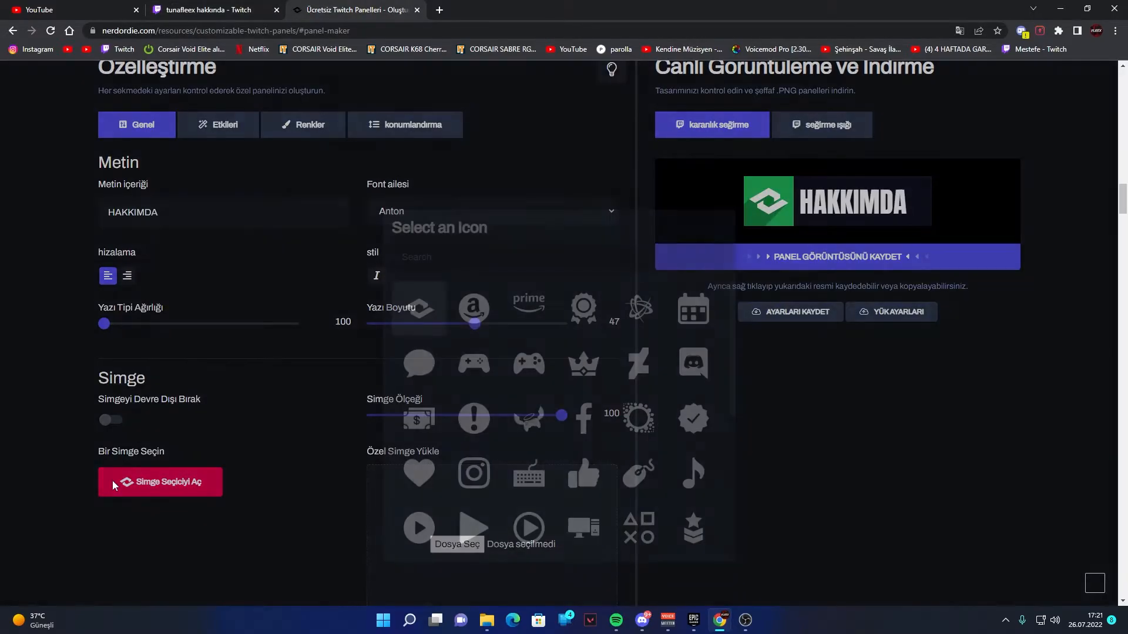
{"action": "scroll", "coordinate": [525, 417], "scroll_direction": "down", "scroll_amount": 5}
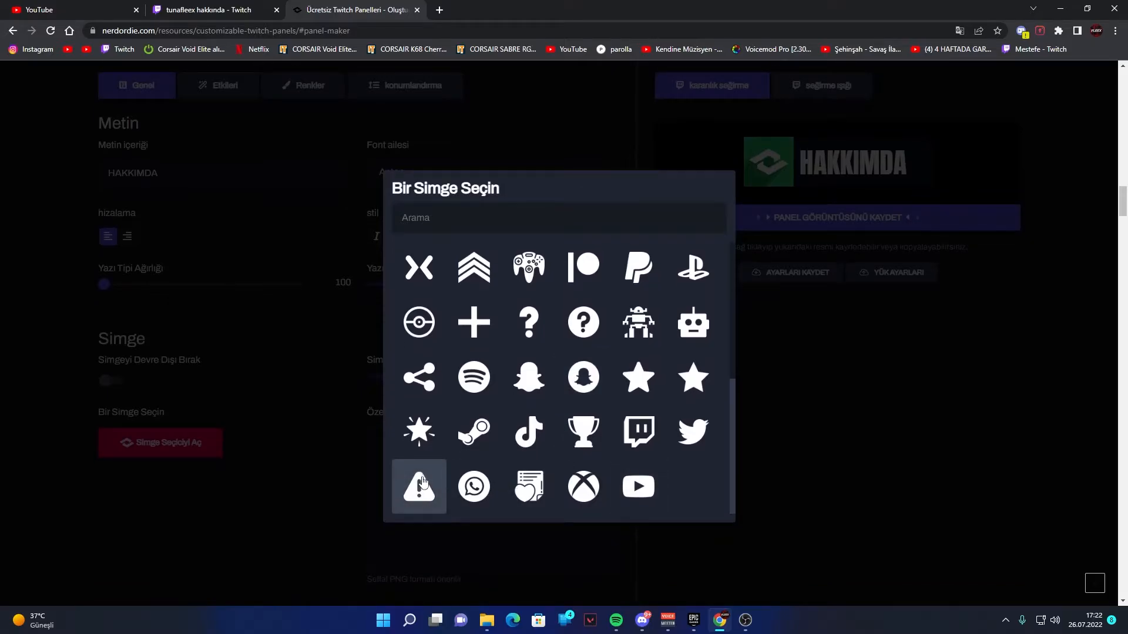
{"action": "left_click", "coordinate": [416, 496]}
{"action": "left_click", "coordinate": [131, 523]}
{"action": "left_click", "coordinate": [419, 403]}
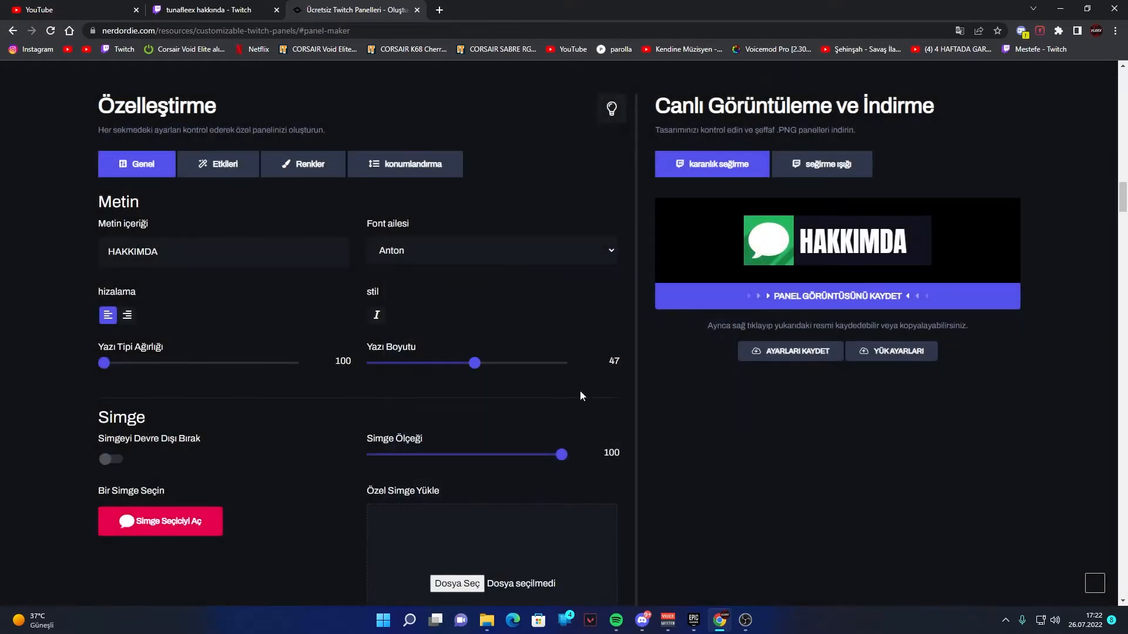
{"action": "scroll", "coordinate": [252, 432], "scroll_direction": "down", "scroll_amount": 4}
{"action": "scroll", "coordinate": [247, 418], "scroll_direction": "up", "scroll_amount": 4}
{"action": "scroll", "coordinate": [234, 444], "scroll_direction": "down", "scroll_amount": 3}
{"action": "scroll", "coordinate": [284, 399], "scroll_direction": "up", "scroll_amount": 2}
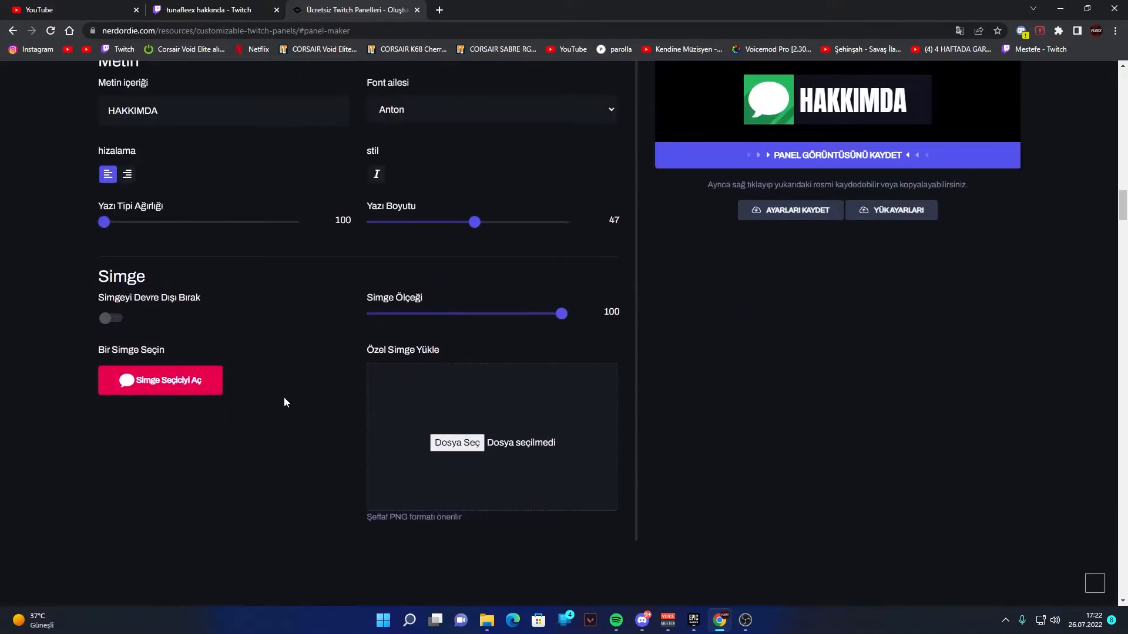
{"action": "scroll", "coordinate": [373, 479], "scroll_direction": "down", "scroll_amount": 2}
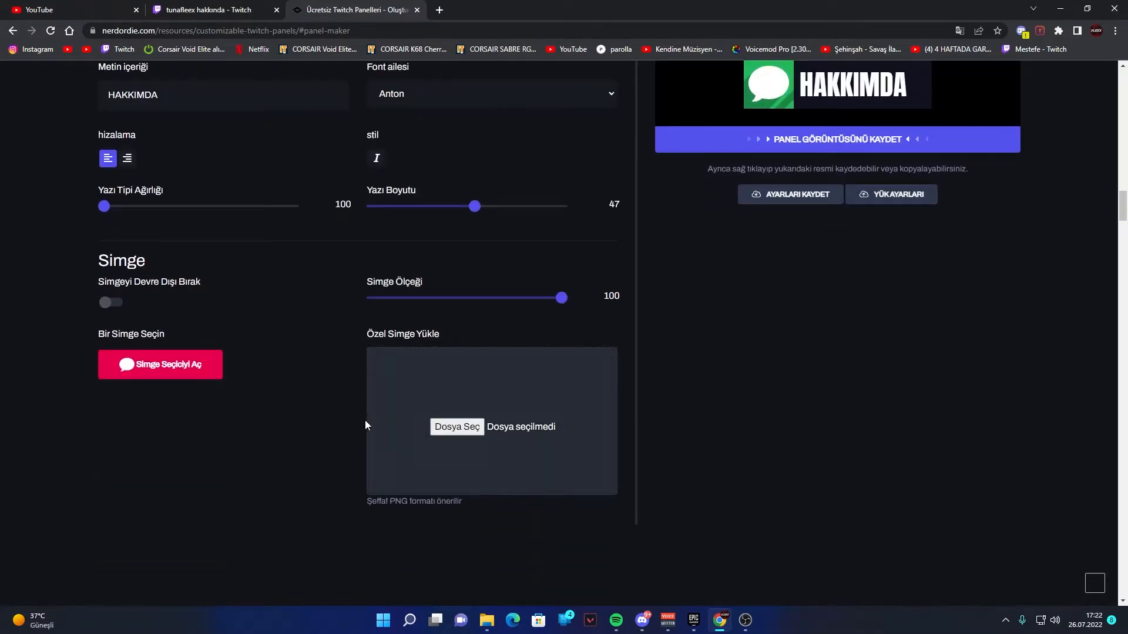
{"action": "scroll", "coordinate": [356, 382], "scroll_direction": "up", "scroll_amount": 2}
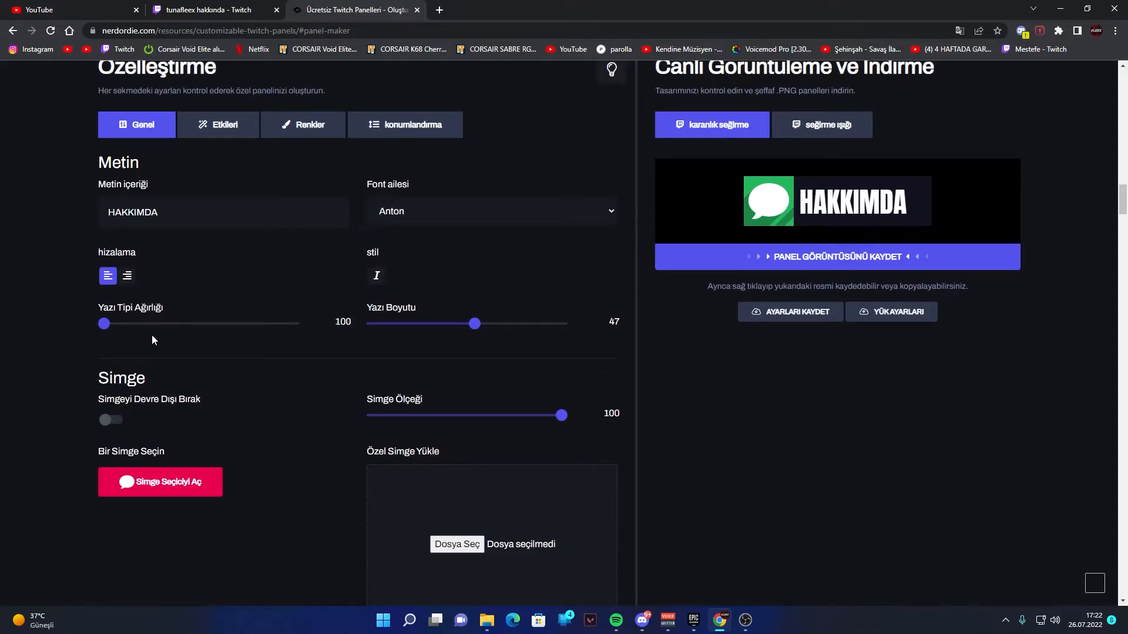
- Try the panel's icon shadow off and on, leave it enabled, and set the icon shadow angle to 25
{"action": "left_click", "coordinate": [223, 133]}
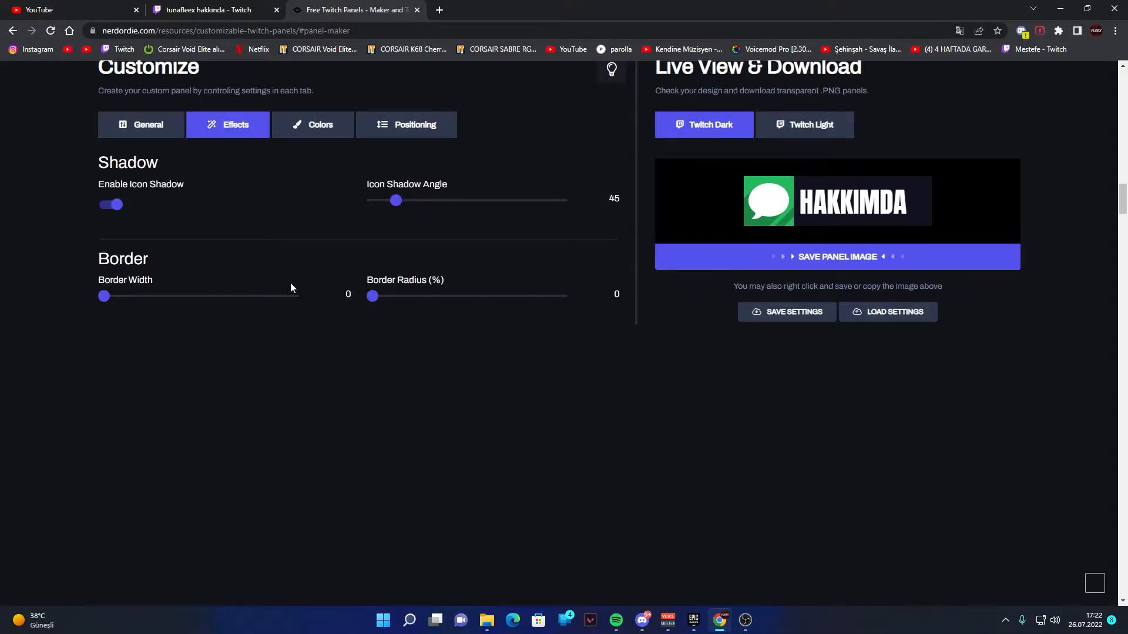
{"action": "left_click", "coordinate": [110, 209]}
{"action": "left_click", "coordinate": [109, 210]}
{"action": "left_click", "coordinate": [109, 210]}
{"action": "left_click", "coordinate": [109, 209]}
{"action": "mouse_move", "coordinate": [396, 201]}
{"action": "left_mouse_down"}
{"action": "mouse_move", "coordinate": [581, 186]}
{"action": "mouse_move", "coordinate": [384, 193]}
{"action": "mouse_move", "coordinate": [387, 206]}
{"action": "left_mouse_up"}
- Set the panel's border width to 0 and its border radius to 36%
{"action": "left_click_drag", "start_coordinate": [109, 300], "coordinate": [34, 300]}
{"action": "left_click_drag", "start_coordinate": [371, 298], "coordinate": [429, 297]}
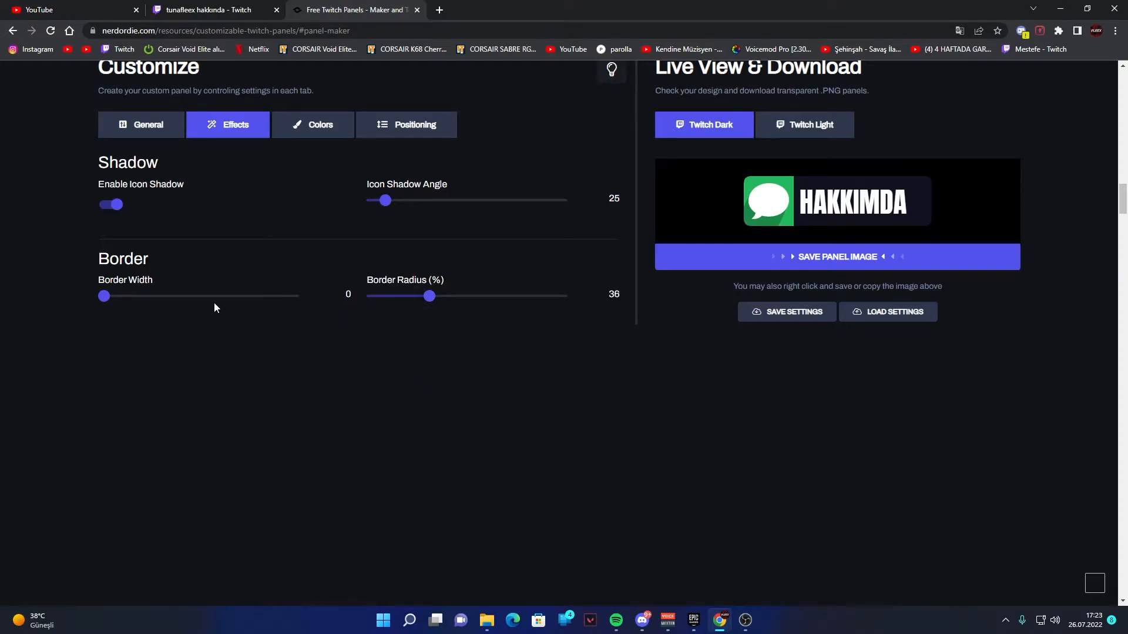
{"action": "left_click_drag", "start_coordinate": [107, 299], "coordinate": [92, 303]}
- Try other colors for the panel text and finish with white as the text color
{"action": "left_click", "coordinate": [313, 125]}
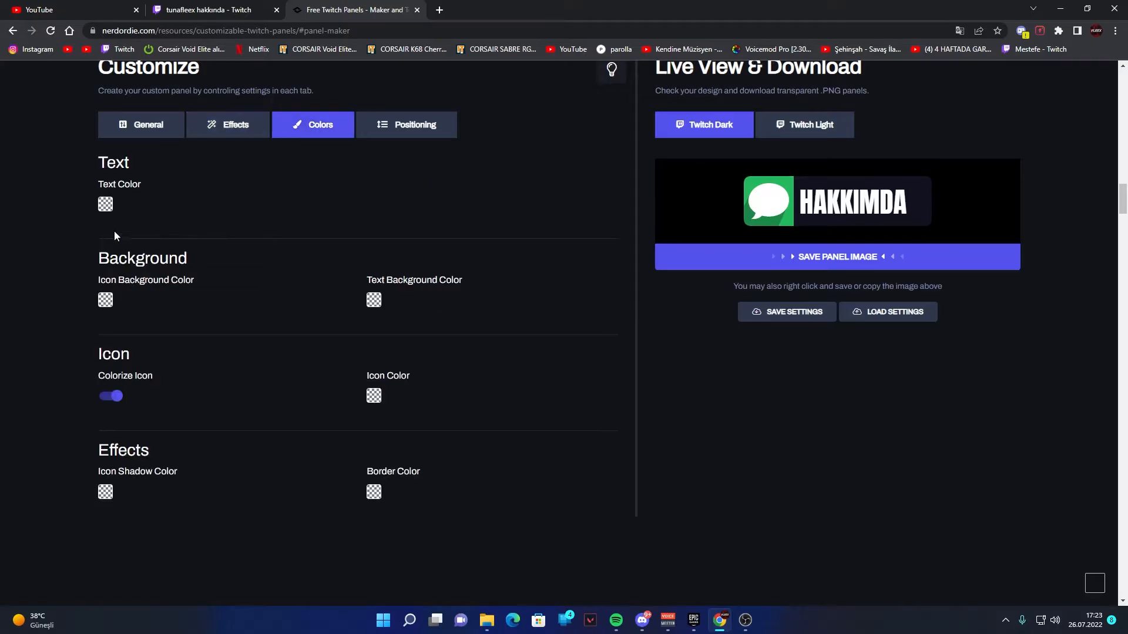
{"action": "left_click", "coordinate": [106, 205]}
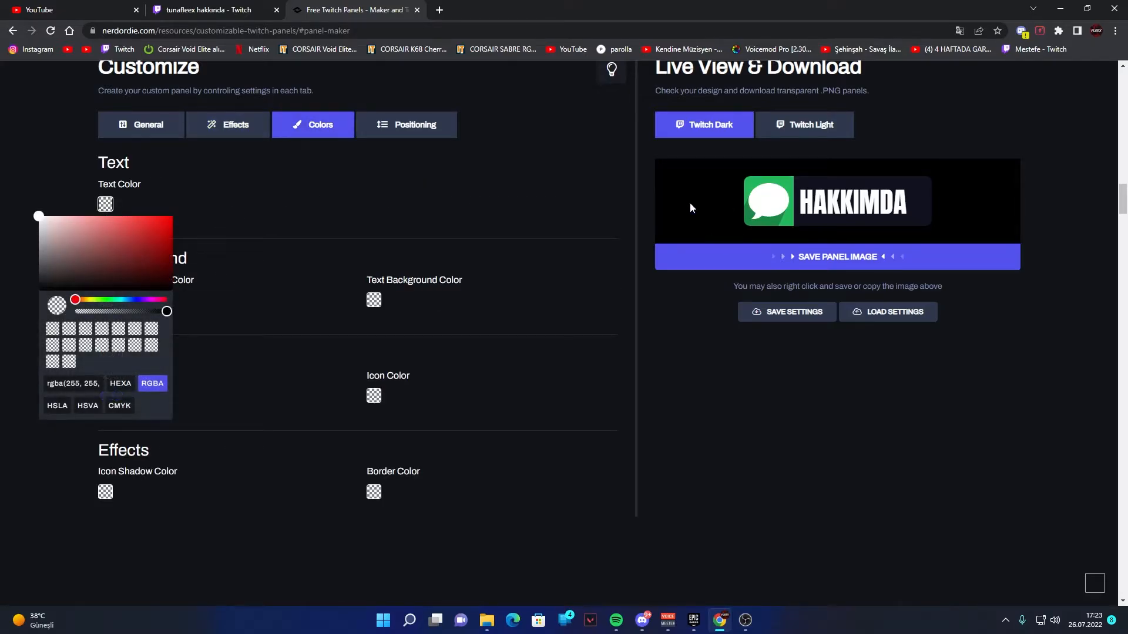
{"action": "left_click_drag", "start_coordinate": [136, 241], "coordinate": [0, 208]}
{"action": "left_click", "coordinate": [308, 220]}
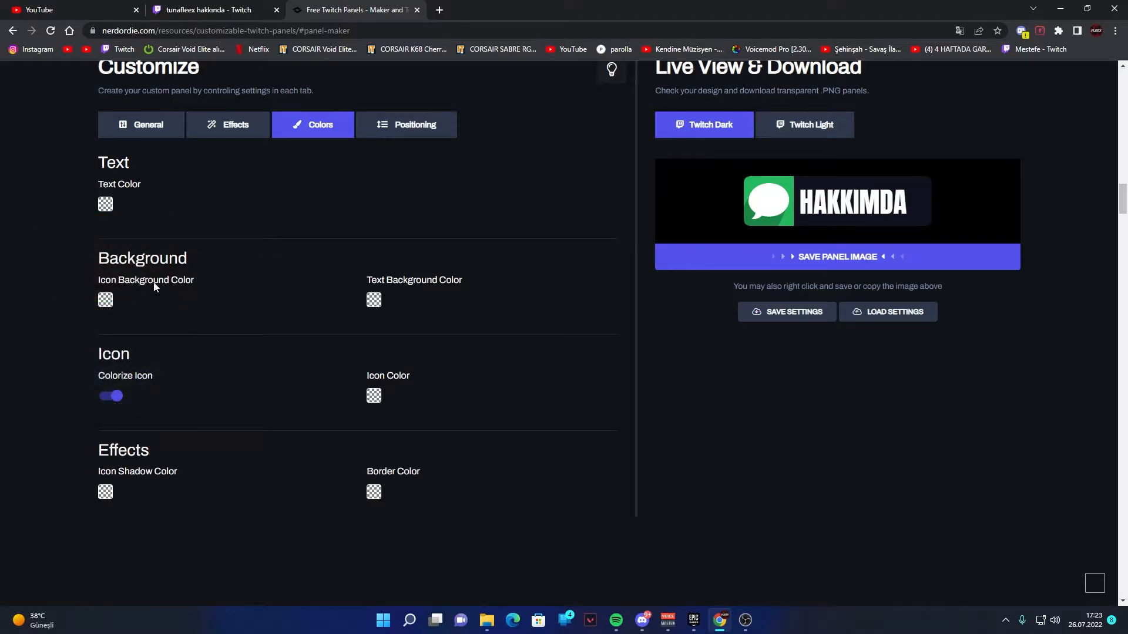
- Set the icon background color to dark red, about rgba(126, 0, 2), using the existing Twitch channel panels as reference
{"action": "left_click", "coordinate": [106, 303]}
{"action": "left_click_drag", "start_coordinate": [114, 322], "coordinate": [91, 368]}
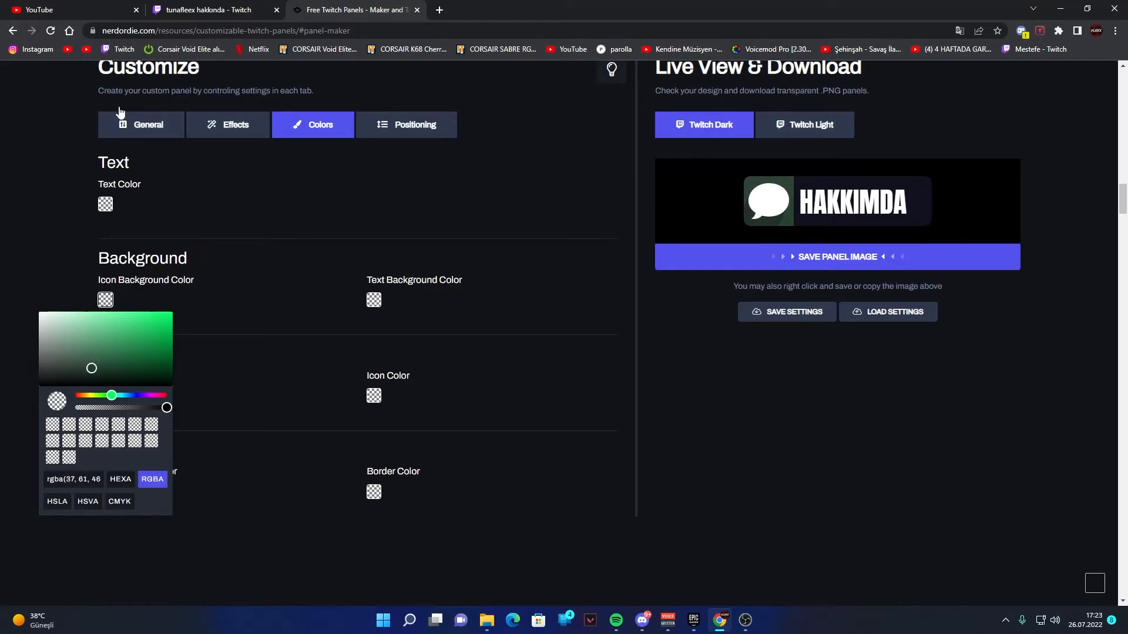
{"action": "left_click", "coordinate": [205, 9]}
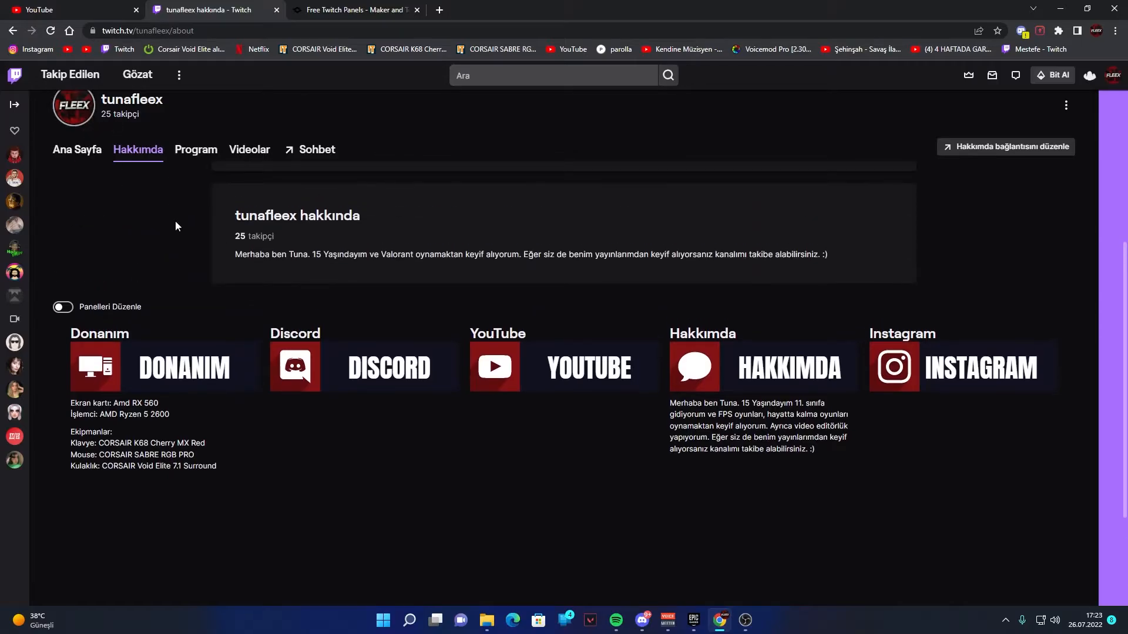
{"action": "left_click", "coordinate": [332, 13]}
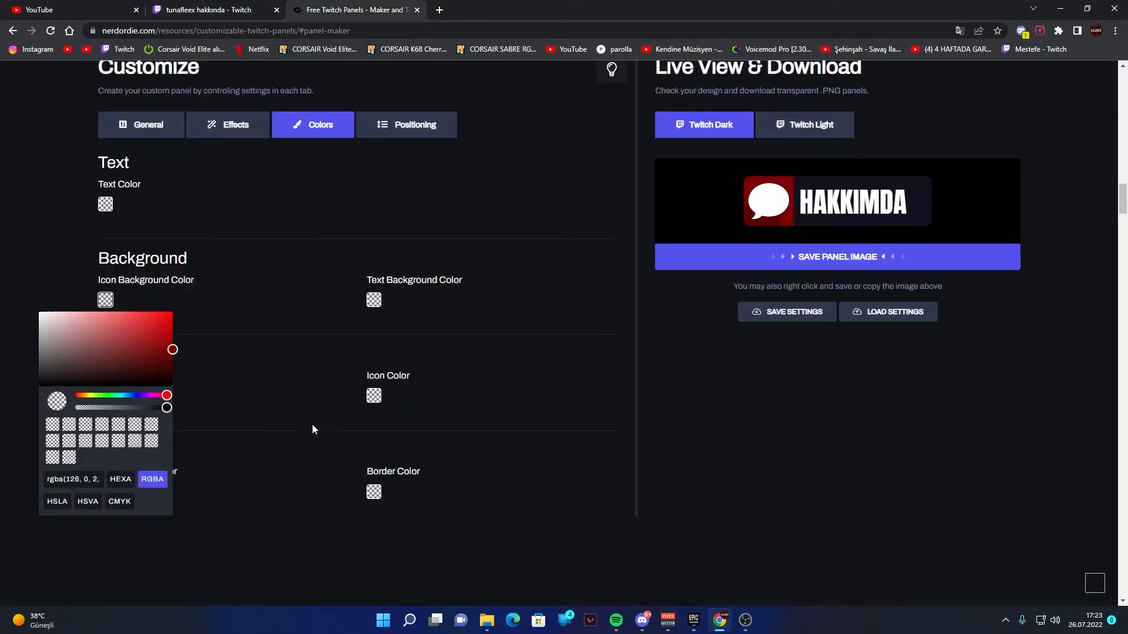
{"action": "left_click", "coordinate": [283, 409]}
- Change the panel's text background color to a nearly black dark blue
{"action": "left_click", "coordinate": [374, 300]}
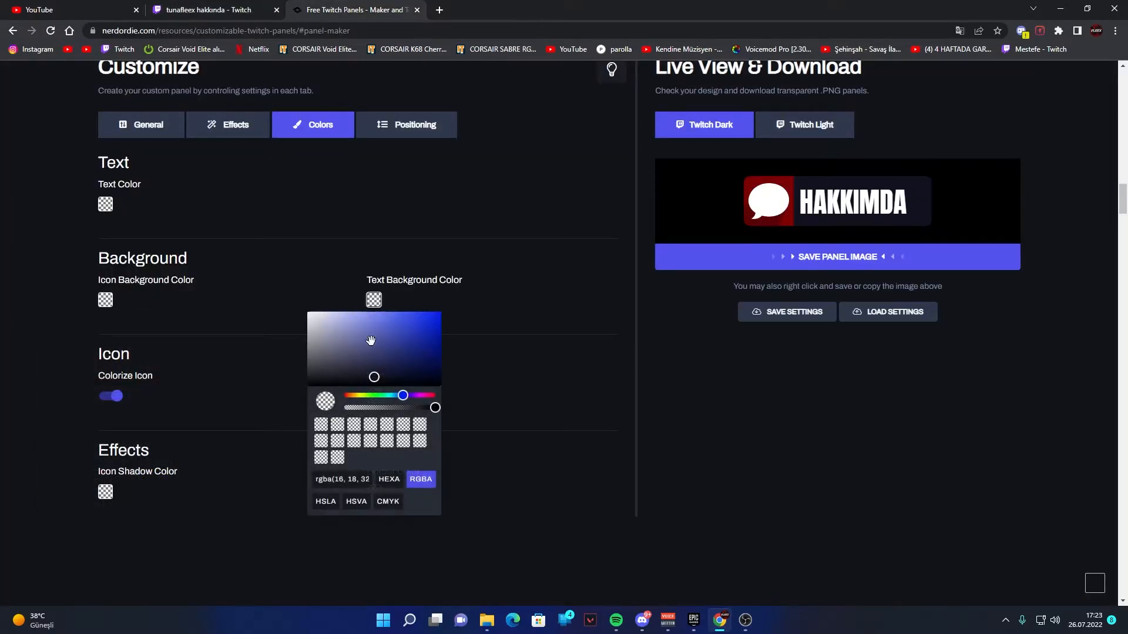
{"action": "left_click", "coordinate": [435, 396]}
{"action": "left_click", "coordinate": [443, 349]}
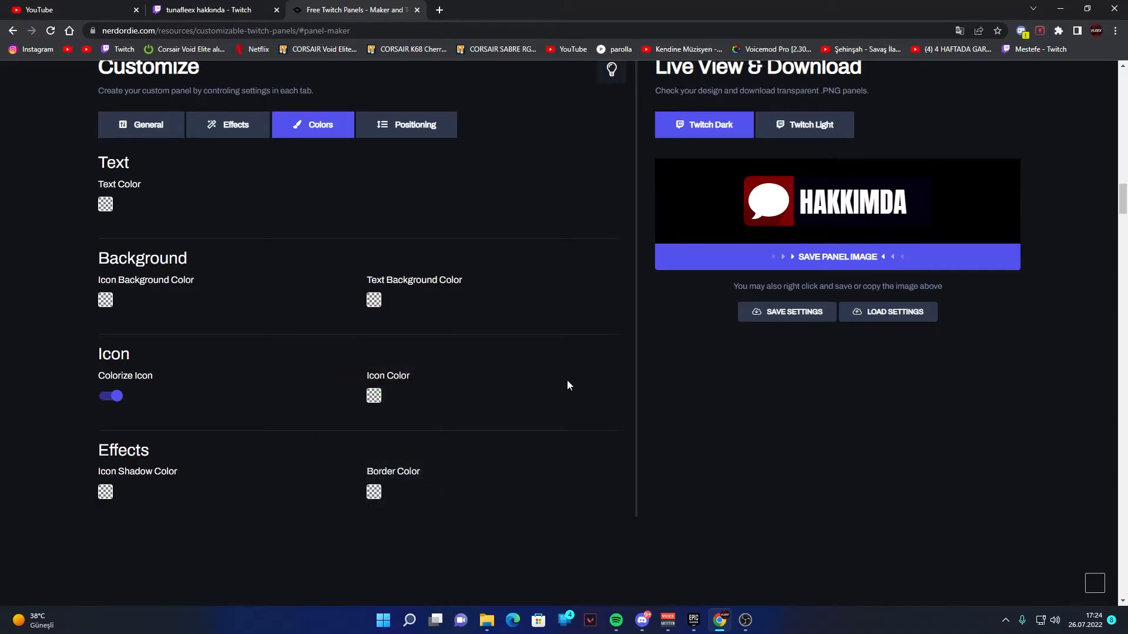
- Try switching icon colorizing off and on, and try other icon colors before returning to white
{"action": "left_click", "coordinate": [113, 398]}
{"action": "left_click", "coordinate": [112, 398]}
{"action": "left_click", "coordinate": [112, 398]}
{"action": "left_click", "coordinate": [111, 398]}
{"action": "left_click", "coordinate": [376, 400]}
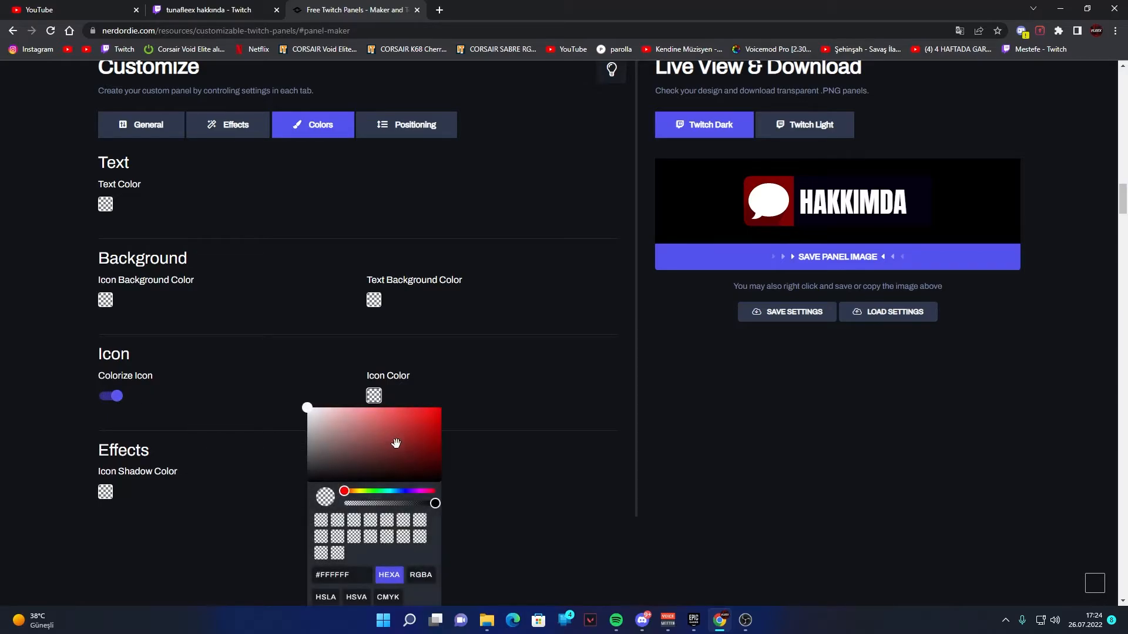
{"action": "left_click_drag", "start_coordinate": [346, 431], "coordinate": [277, 383]}
{"action": "left_click", "coordinate": [376, 399]}
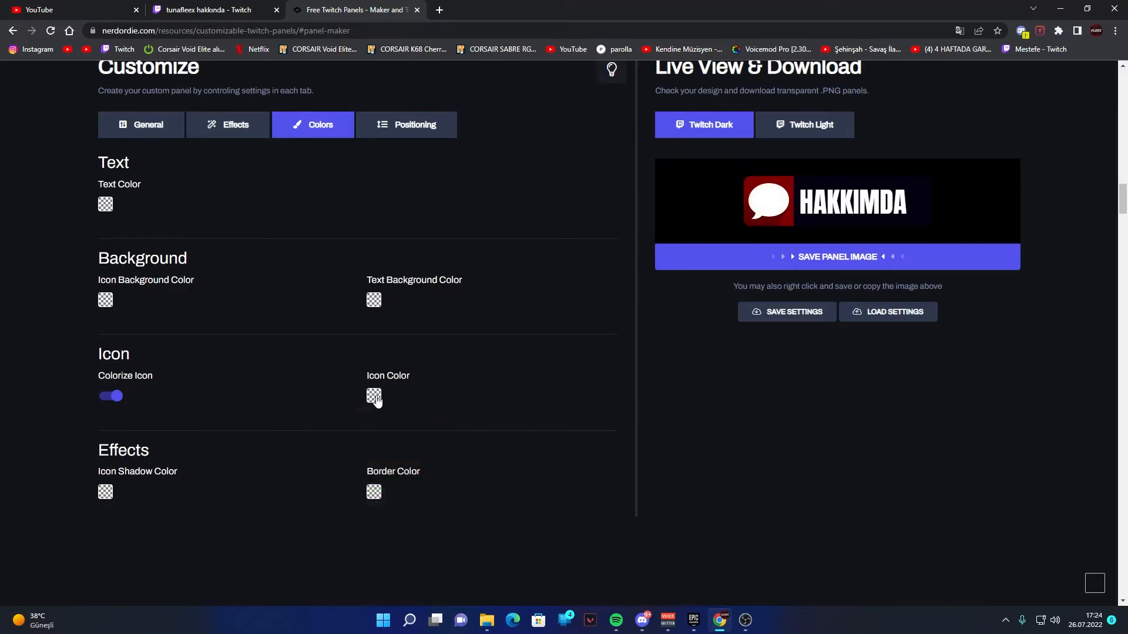
- Adjust the icon shadow color and open the border color for editing
{"action": "left_click", "coordinate": [105, 497]}
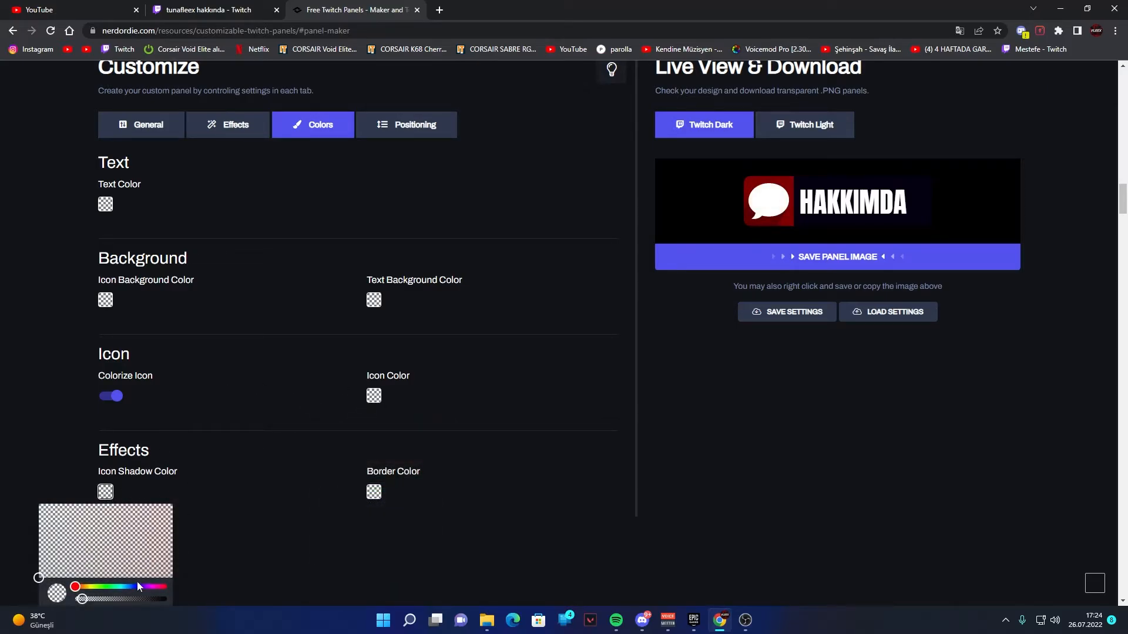
{"action": "left_click_drag", "start_coordinate": [94, 588], "coordinate": [112, 586]}
{"action": "left_click_drag", "start_coordinate": [135, 555], "coordinate": [148, 517]}
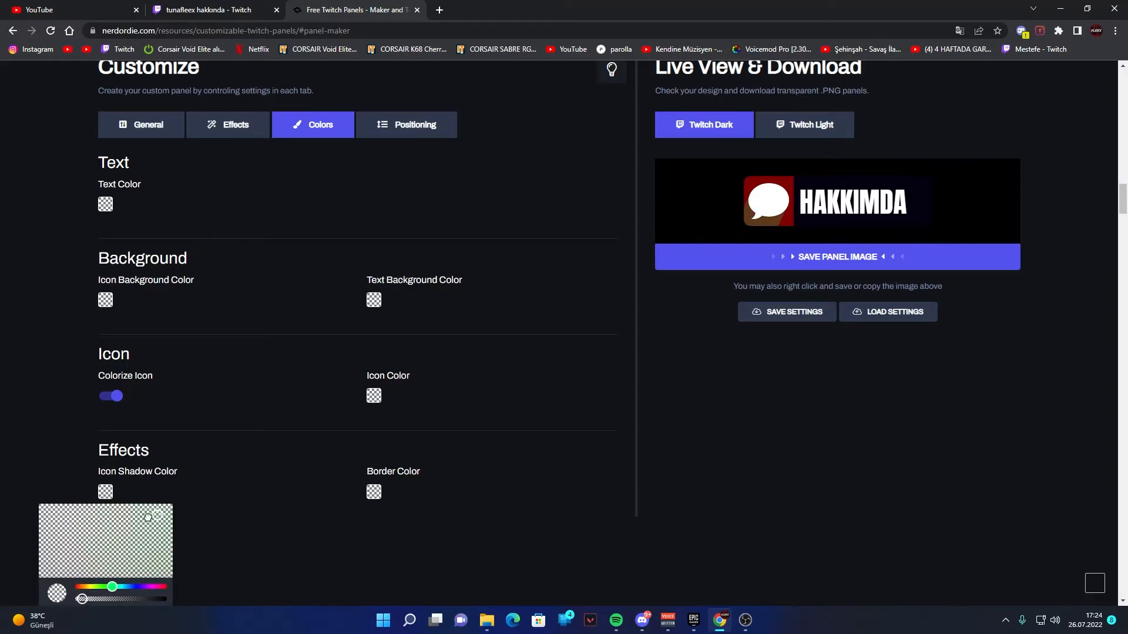
- Keep the panel height at 85 and set the text's horizontal position to 18 and vertical position to -2
{"action": "left_click", "coordinate": [400, 135]}
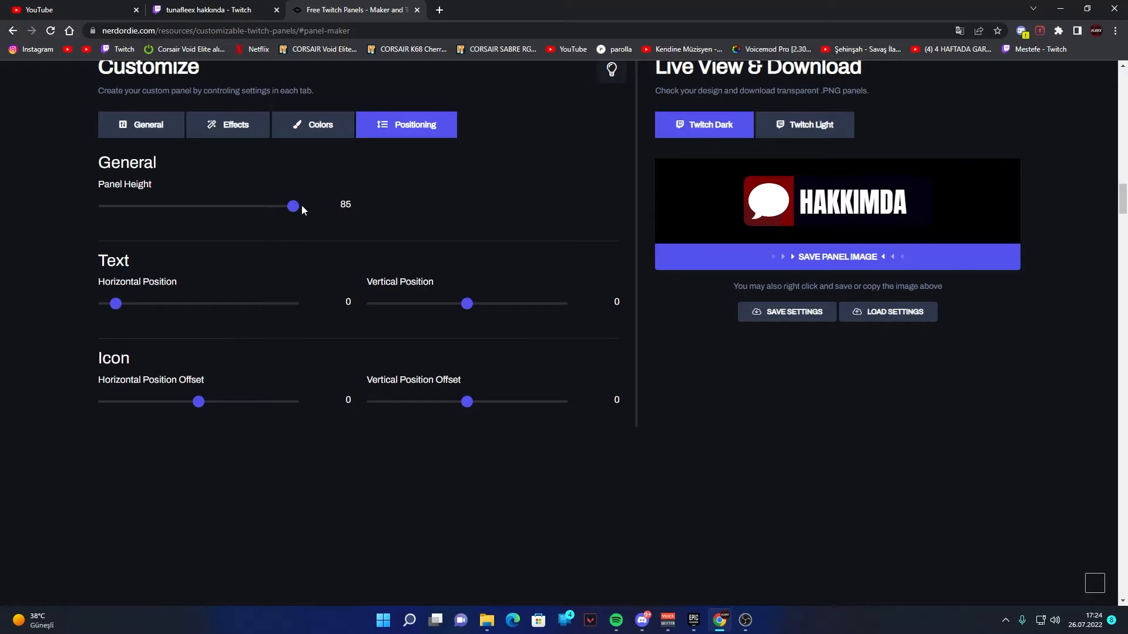
{"action": "left_click_drag", "start_coordinate": [297, 206], "coordinate": [529, 247]}
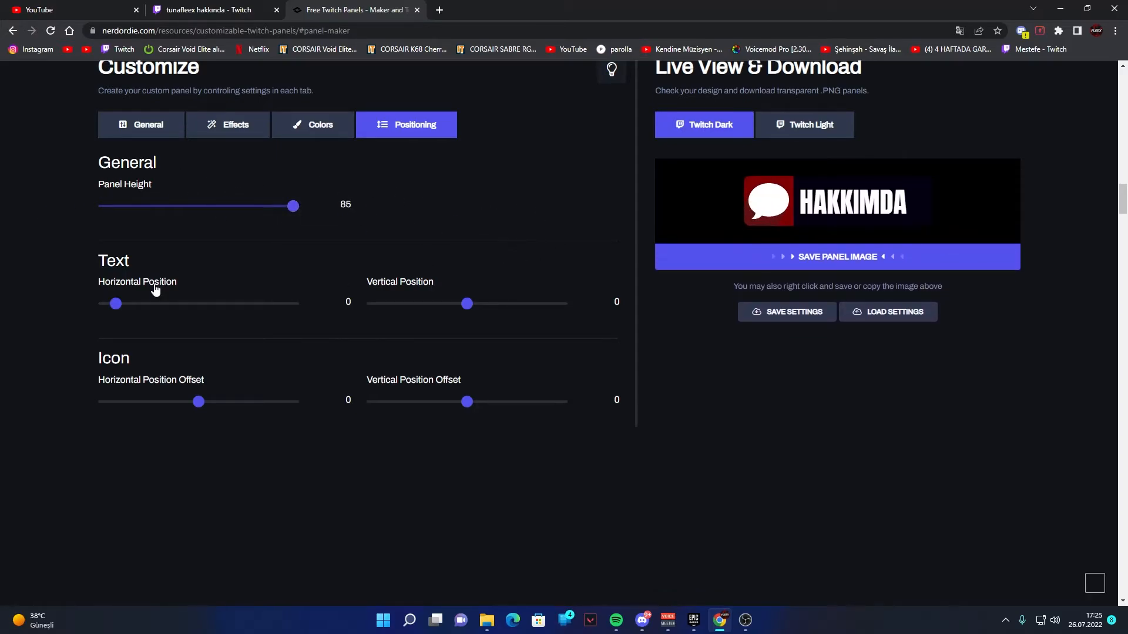
{"action": "left_click_drag", "start_coordinate": [117, 307], "coordinate": [139, 280]}
- Set the icon's horizontal position offset to 2 and its vertical position offset to -5
{"action": "mouse_move", "coordinate": [198, 402]}
{"action": "left_mouse_down"}
{"action": "mouse_move", "coordinate": [221, 398]}
{"action": "mouse_move", "coordinate": [210, 388]}
{"action": "left_mouse_up"}
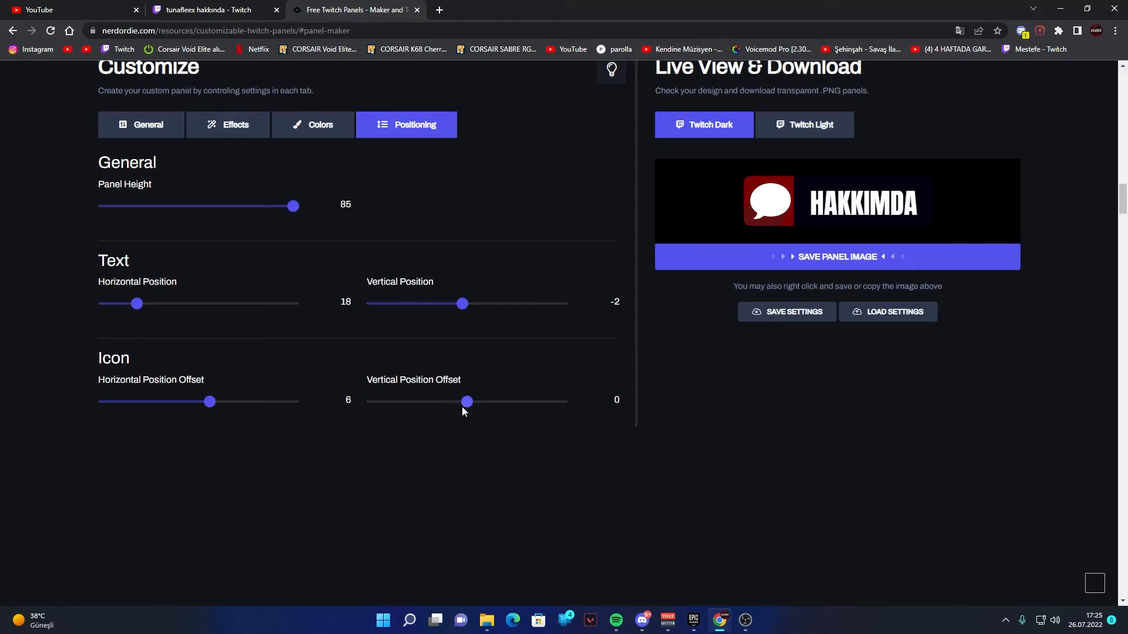
{"action": "mouse_move", "coordinate": [461, 407]}
{"action": "left_mouse_down"}
{"action": "mouse_move", "coordinate": [510, 404]}
{"action": "mouse_move", "coordinate": [448, 405]}
{"action": "mouse_move", "coordinate": [460, 402]}
{"action": "left_mouse_up"}
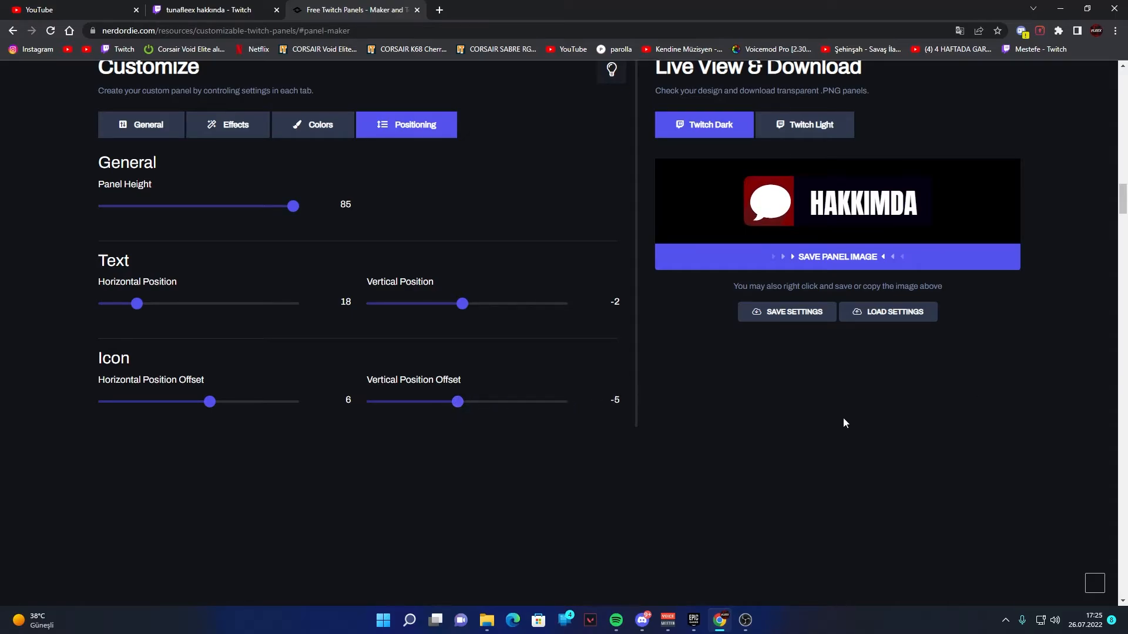
{"action": "left_click_drag", "start_coordinate": [210, 402], "coordinate": [203, 404]}
- Save the finished panel image and turn on panel editing on the Twitch channel's about page
{"action": "scroll", "coordinate": [306, 479], "scroll_direction": "up", "scroll_amount": 3}
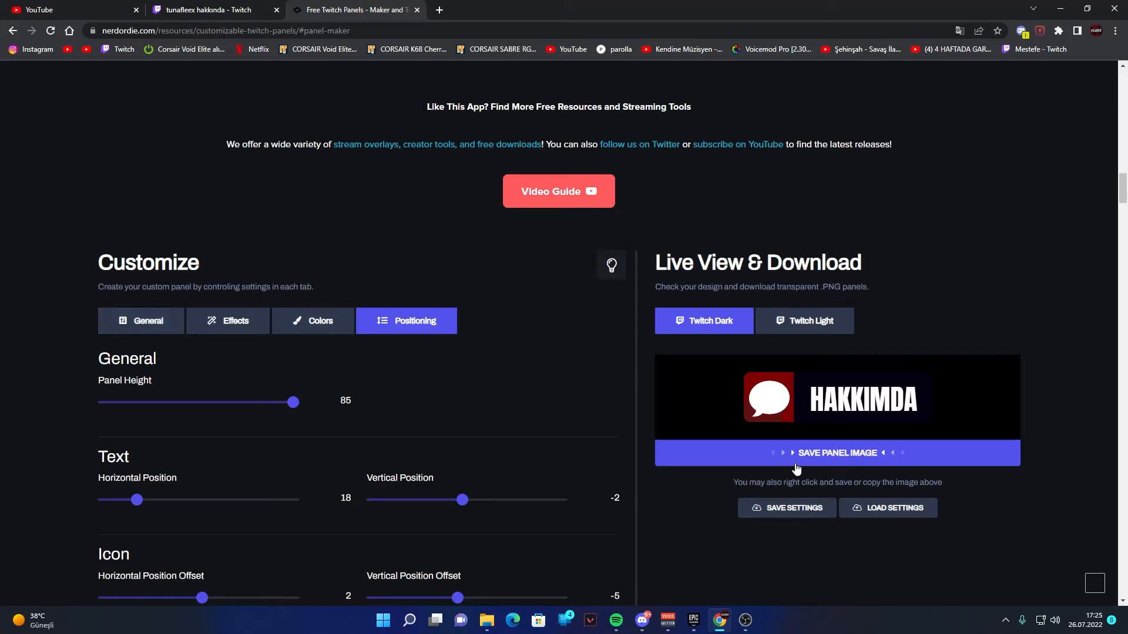
{"action": "left_click", "coordinate": [856, 454]}
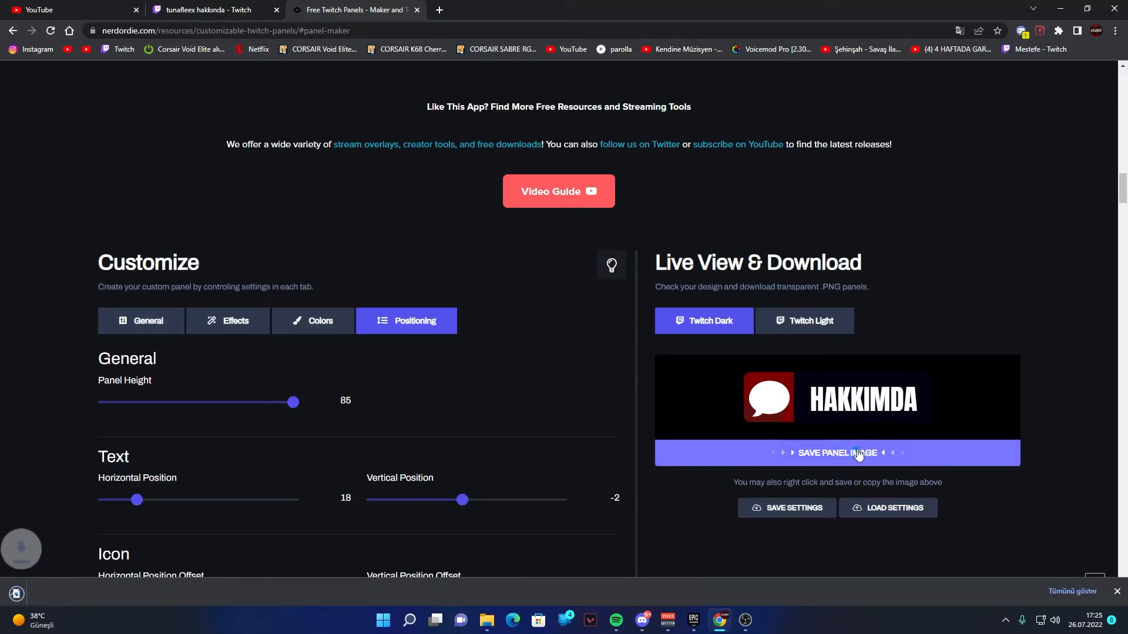
{"action": "left_click", "coordinate": [231, 9]}
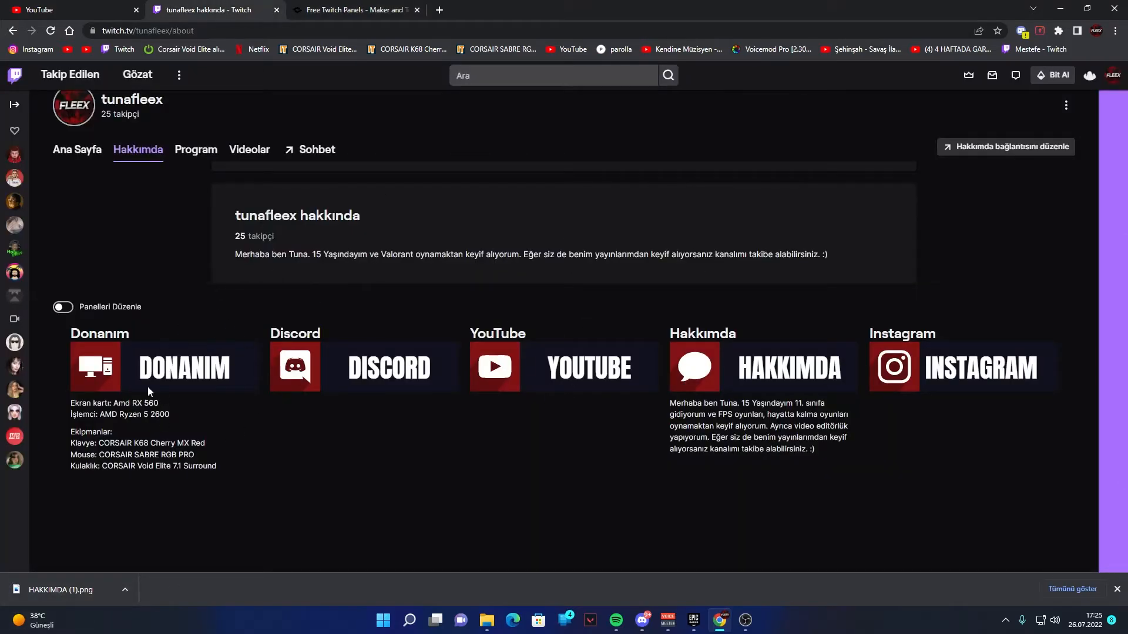
{"action": "left_click", "coordinate": [62, 307]}
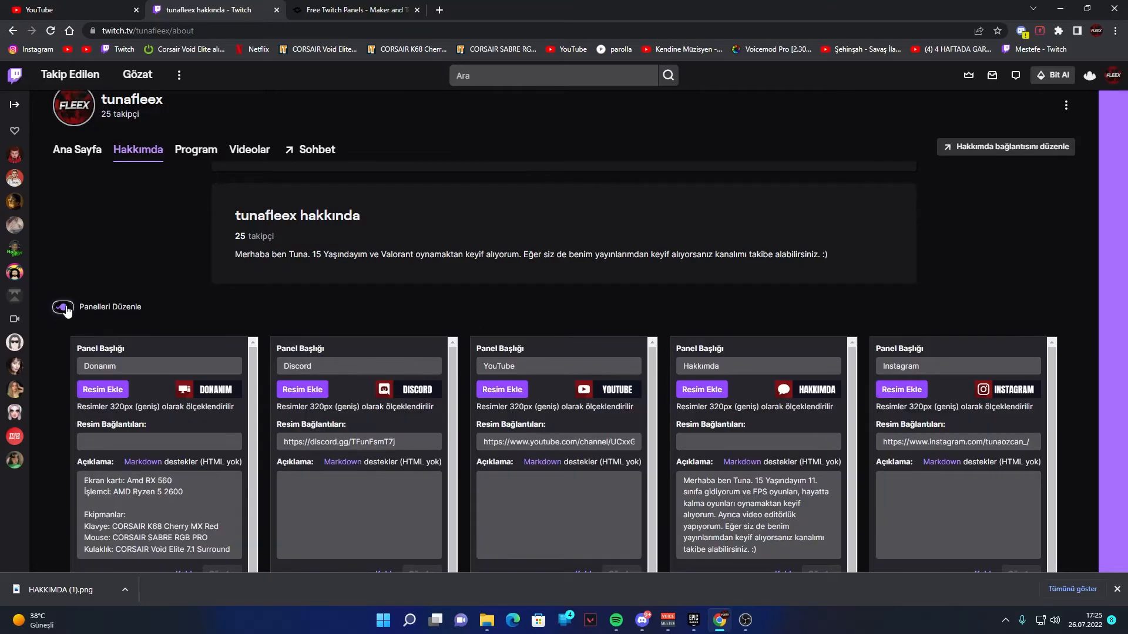
- Add a new text or image panel below the existing panels on the Twitch about page
{"action": "scroll", "coordinate": [376, 411], "scroll_direction": "down", "scroll_amount": 3}
{"action": "scroll", "coordinate": [401, 468], "scroll_direction": "up", "scroll_amount": 2}
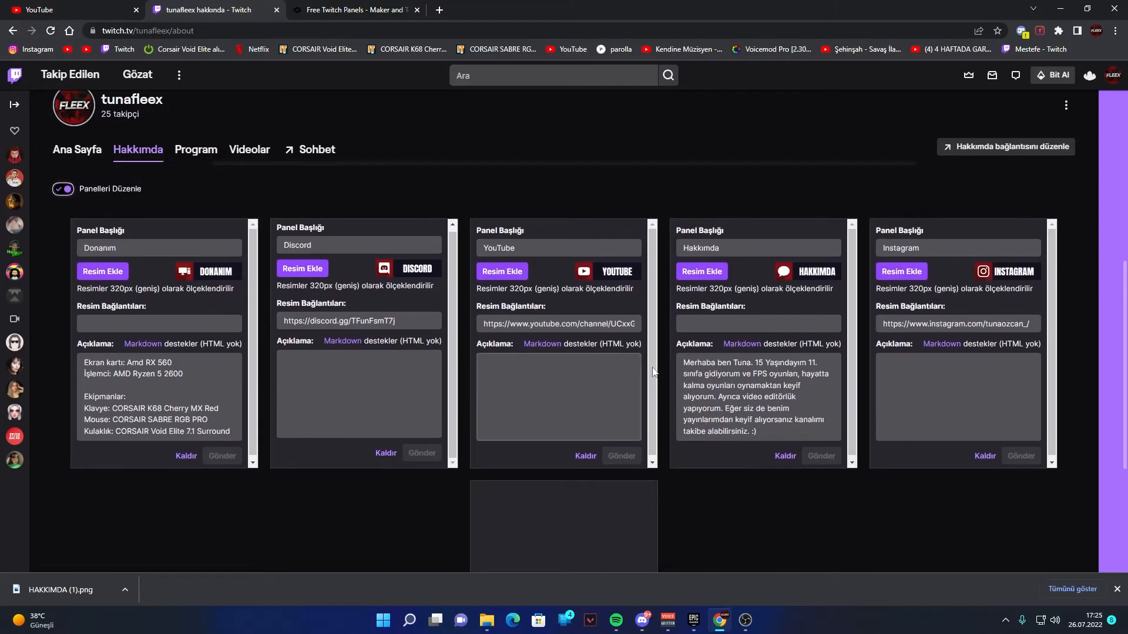
{"action": "scroll", "coordinate": [738, 462], "scroll_direction": "down", "scroll_amount": 4}
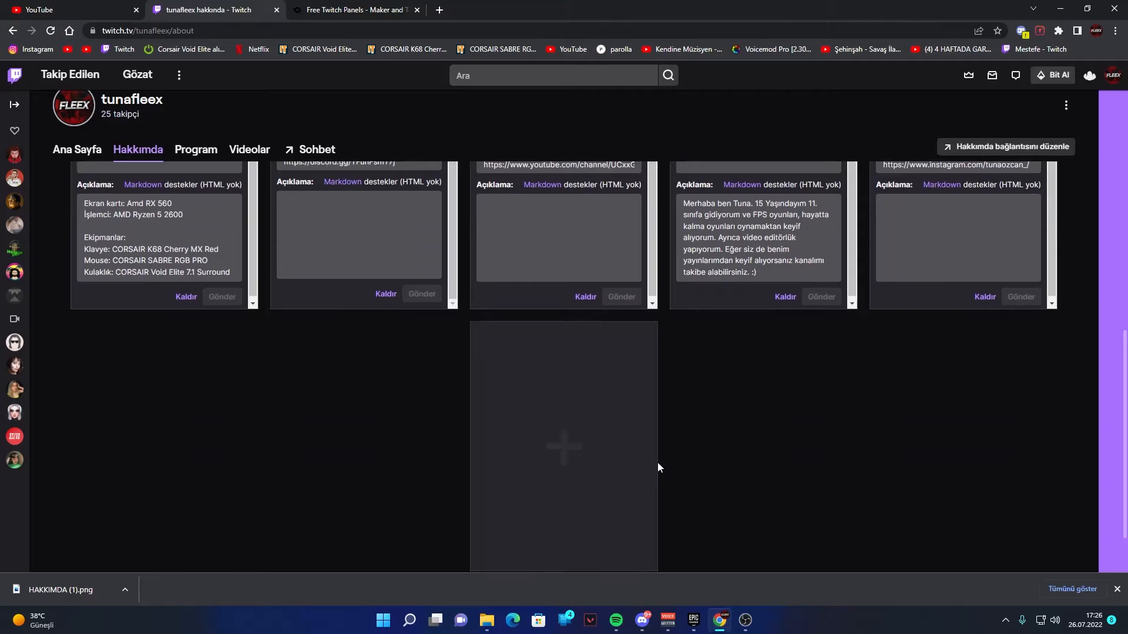
{"action": "scroll", "coordinate": [657, 466], "scroll_direction": "down", "scroll_amount": 1}
{"action": "left_click", "coordinate": [564, 421]}
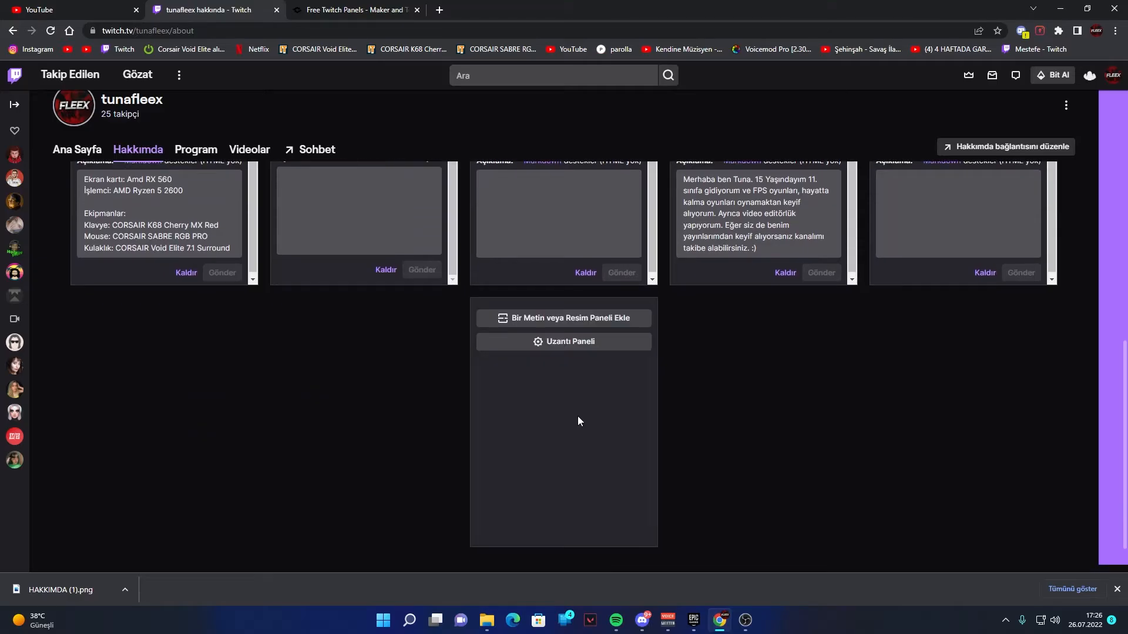
{"action": "left_click", "coordinate": [577, 328]}
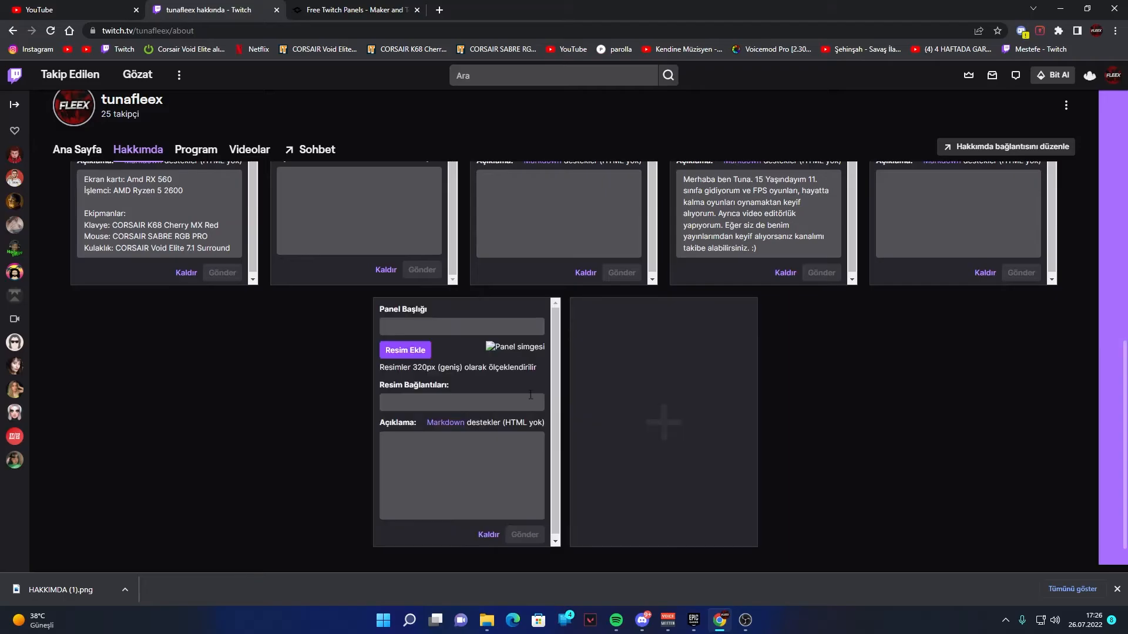
- Upload HAKKIMDA (1).png as the new panel's image and accept the crop
{"action": "left_click_drag", "start_coordinate": [88, 588], "coordinate": [235, 478]}
{"action": "left_click", "coordinate": [406, 350]}
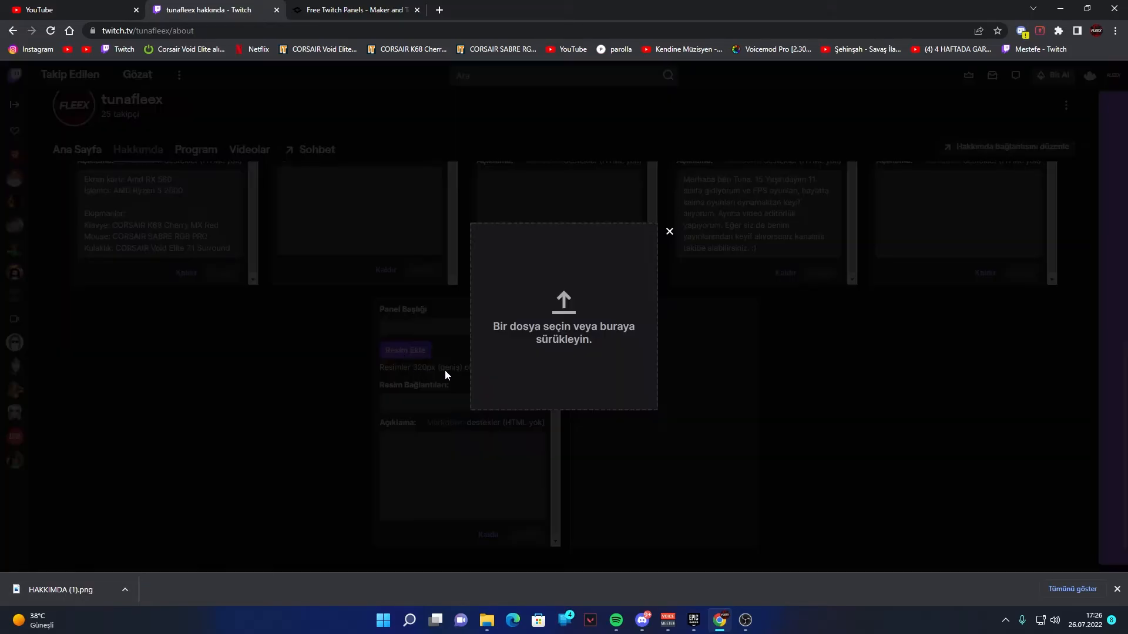
{"action": "left_click_drag", "start_coordinate": [96, 590], "coordinate": [531, 325]}
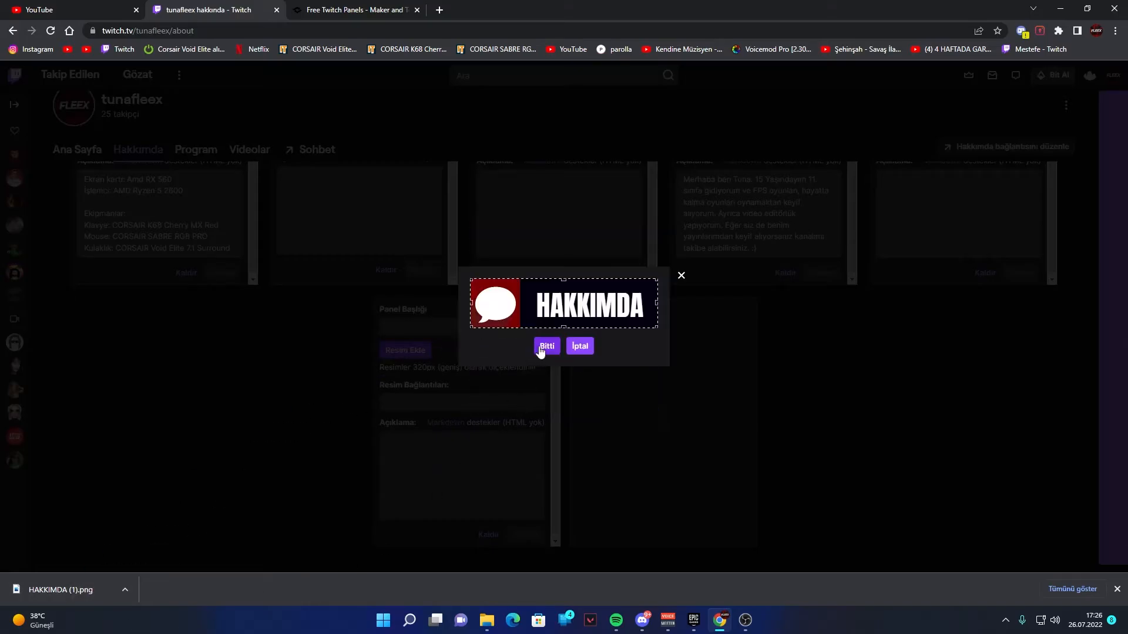
{"action": "left_click", "coordinate": [545, 348]}
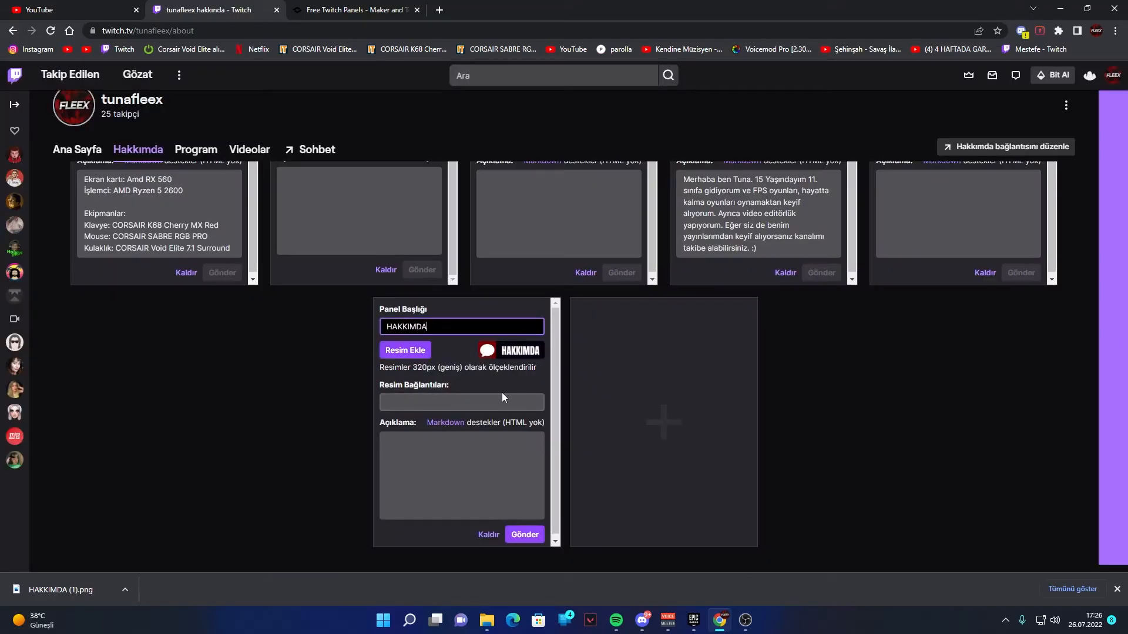
{"action": "left_click", "coordinate": [500, 390]}
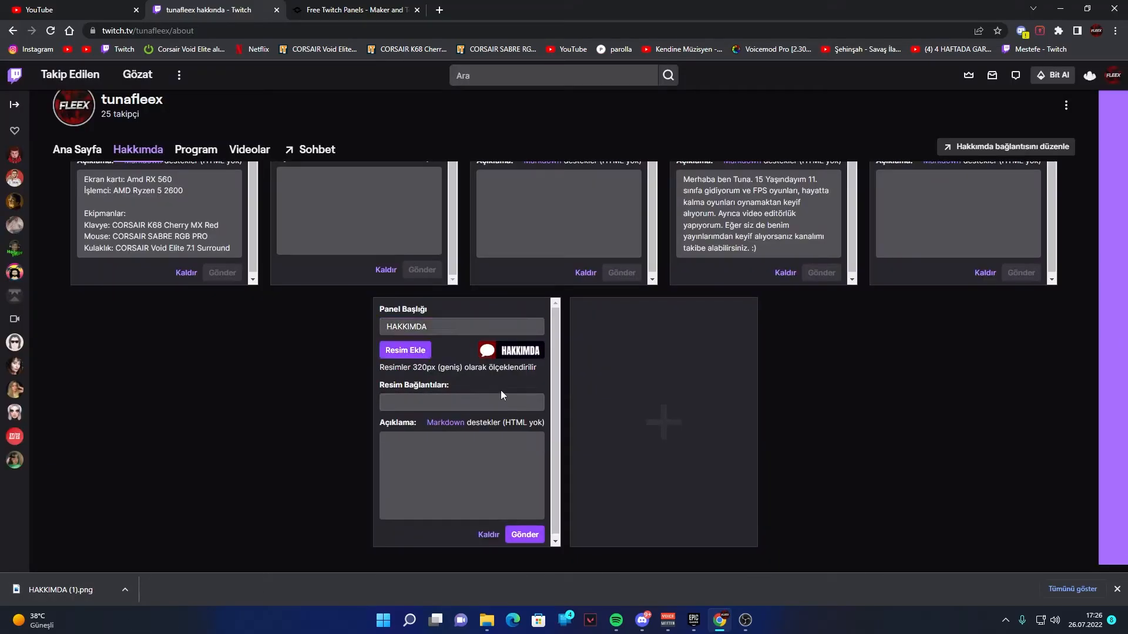
- Enter filler text of dots and repeated v letters as the new HAKKIMDA panel's description
{"action": "left_click", "coordinate": [466, 443]}
{"action": "type", "text": "........vvvvvvvvvvvvvvvvvvvvvvvvvvvvvvvvvvvvvvvvv"}
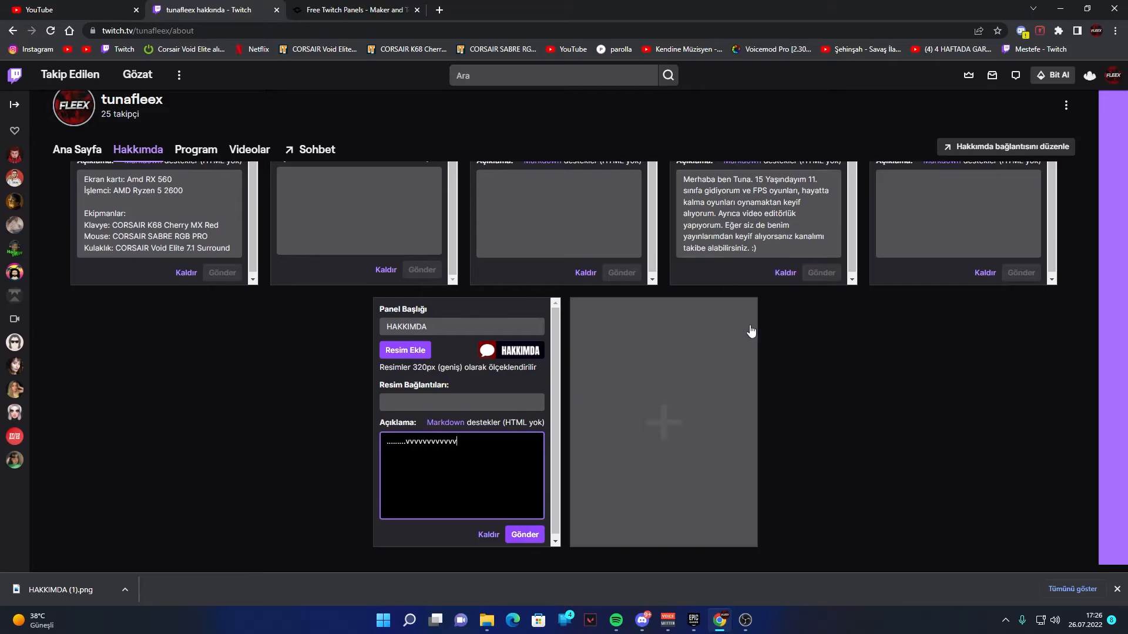
- Replace the new HAKKIMDA panel's description with the text copied from the existing Hakkımda panel and submit the panel
{"action": "scroll", "coordinate": [747, 327], "scroll_direction": "up", "scroll_amount": 1}
{"action": "left_click_drag", "start_coordinate": [764, 294], "coordinate": [679, 217]}
{"action": "key", "text": "ctrl+c"}
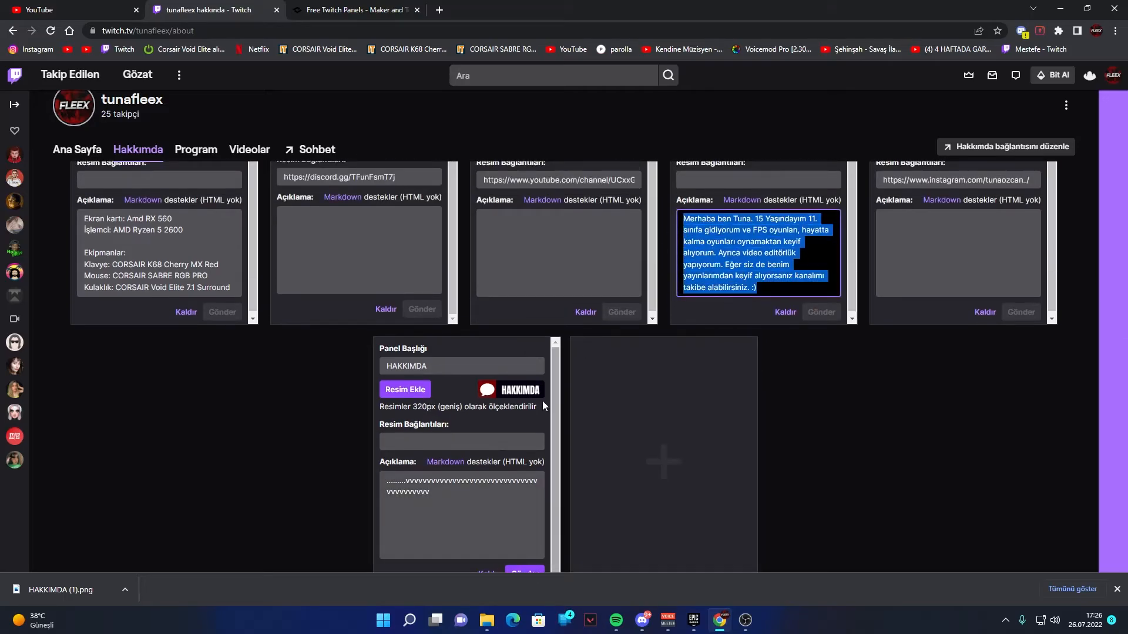
{"action": "left_click_drag", "start_coordinate": [452, 500], "coordinate": [380, 481]}
{"action": "key", "text": "ctrl+v"}
{"action": "scroll", "coordinate": [470, 529], "scroll_direction": "down", "scroll_amount": 1}
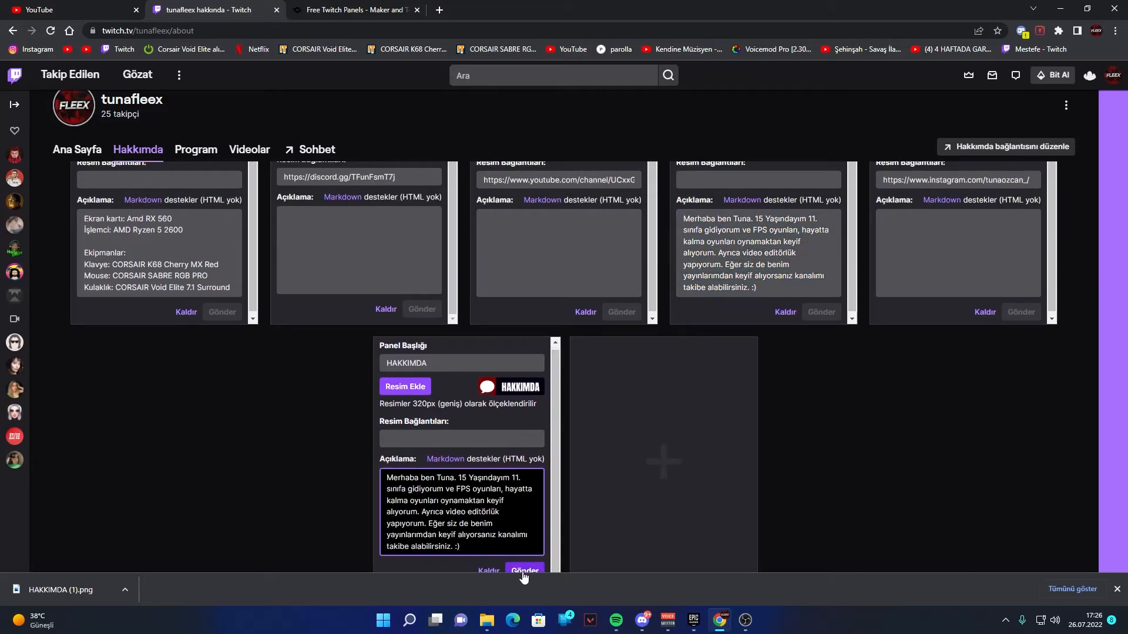
{"action": "left_click", "coordinate": [524, 572]}
{"action": "scroll", "coordinate": [337, 443], "scroll_direction": "down", "scroll_amount": 1}
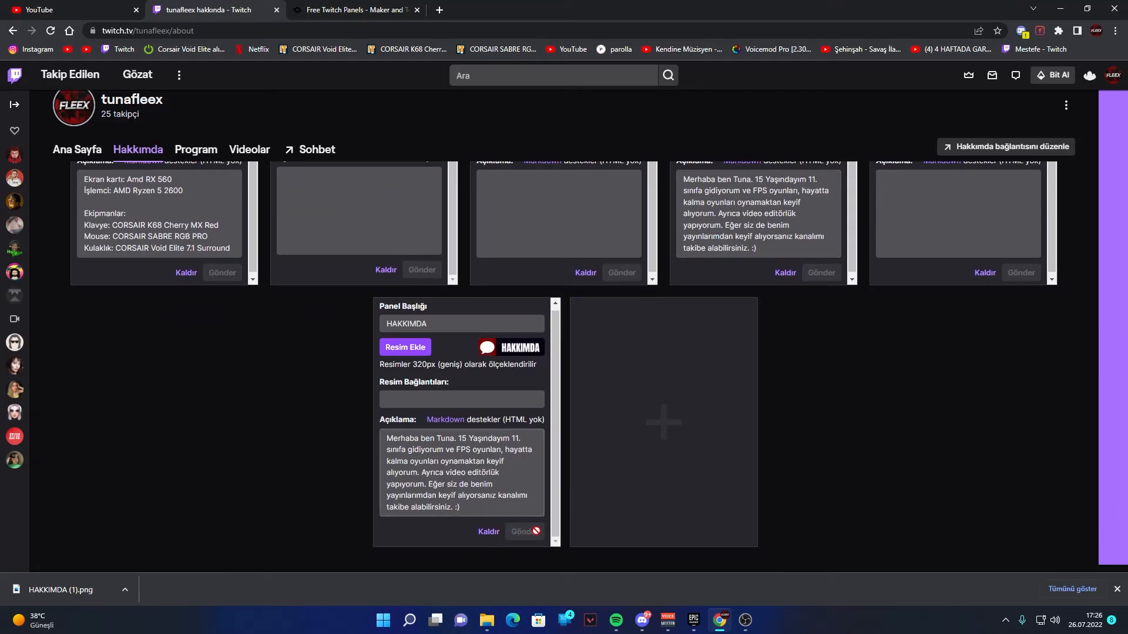
- Reload the Twitch about page and remove the duplicate HAKKIMDA panel below the first row, confirming the removal
{"action": "left_click", "coordinate": [51, 30]}
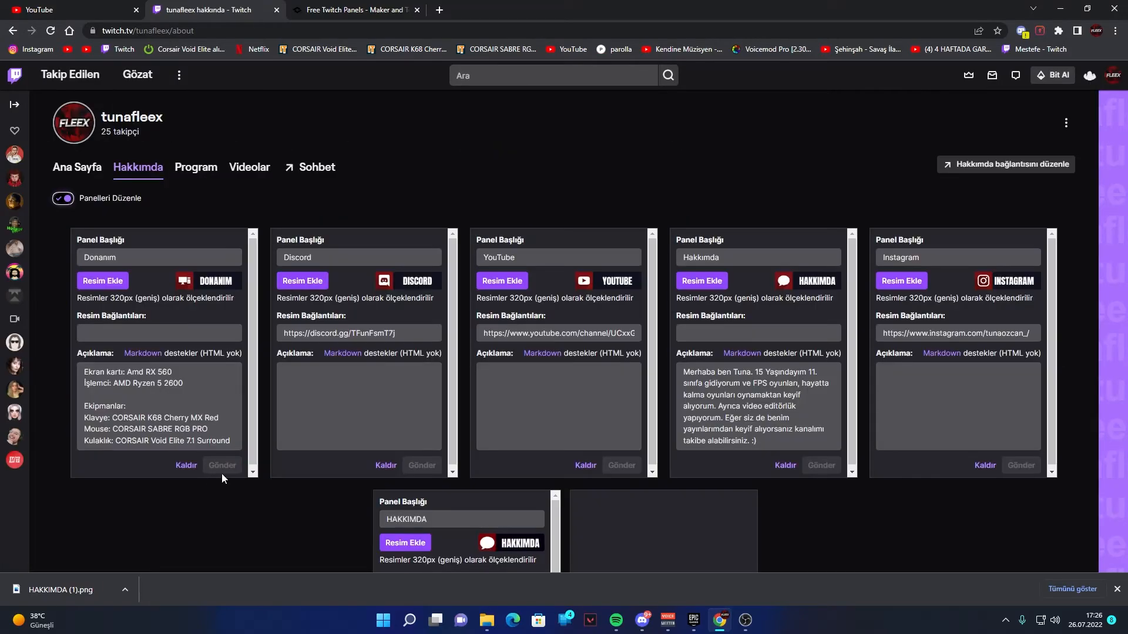
{"action": "scroll", "coordinate": [264, 487], "scroll_direction": "down", "scroll_amount": 3}
{"action": "left_click", "coordinate": [483, 554]}
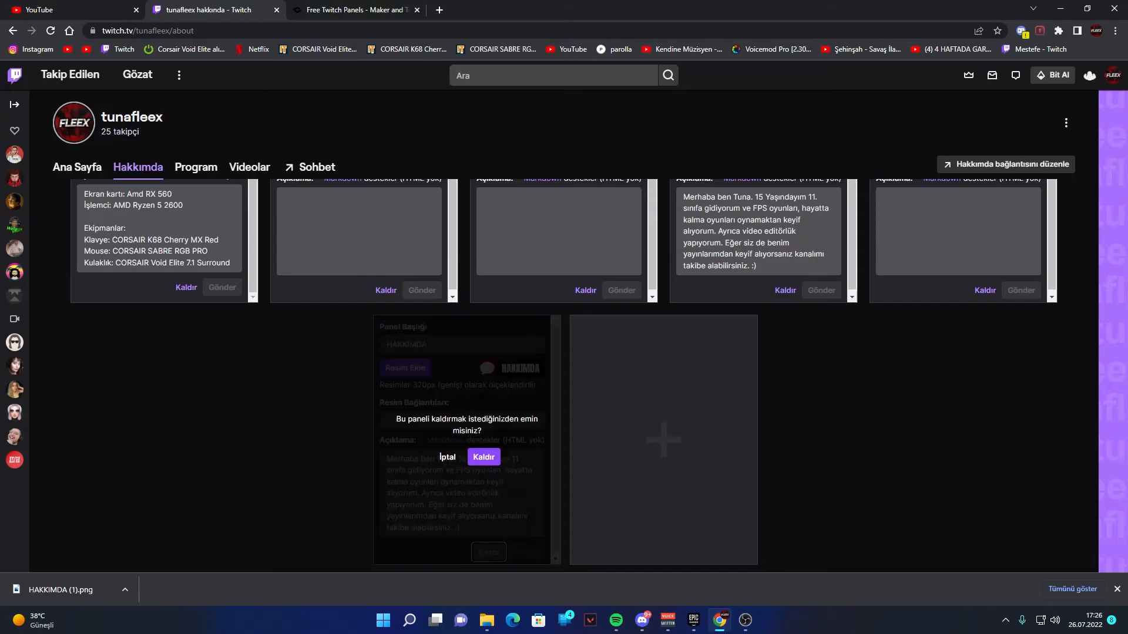
{"action": "left_click", "coordinate": [485, 460]}
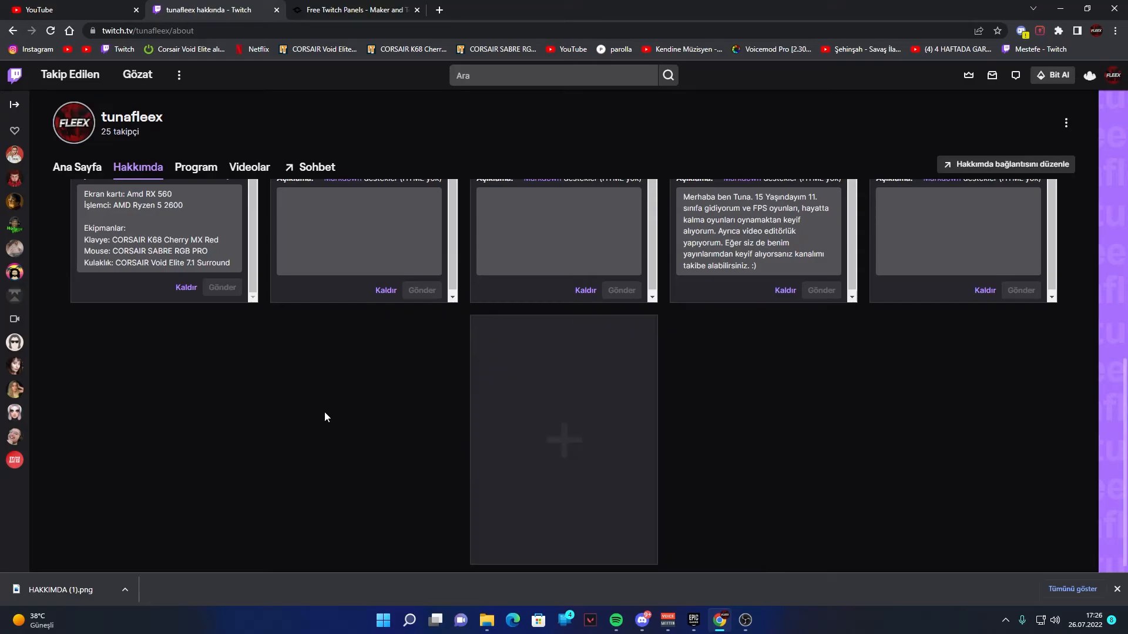
{"action": "scroll", "coordinate": [324, 411], "scroll_direction": "up", "scroll_amount": 5}
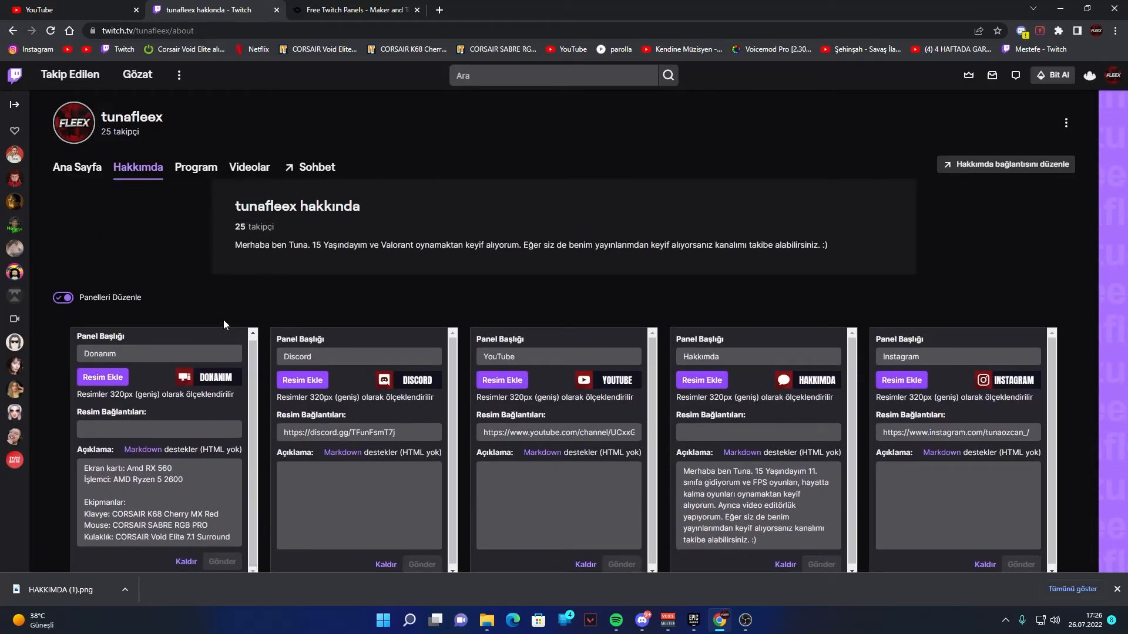
- Browse the premade panel templates on the Nerd or Die page and add the free Borderline Twitch Panels to the cart
{"action": "key", "text": "ctrl+Tab"}
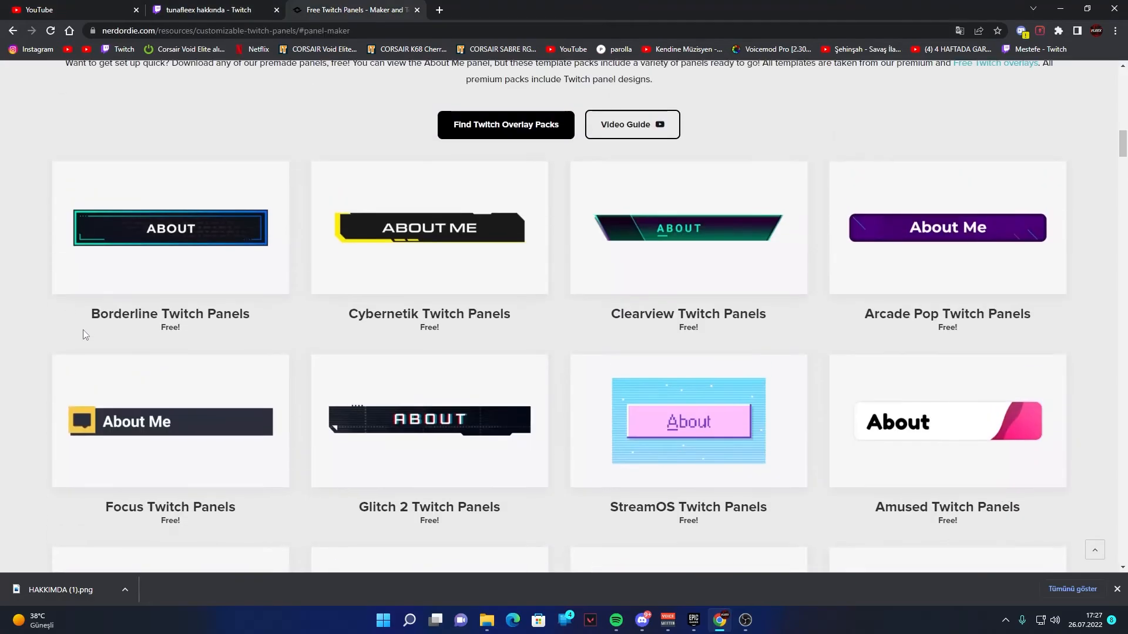
{"action": "mouse_move", "coordinate": [141, 219]}
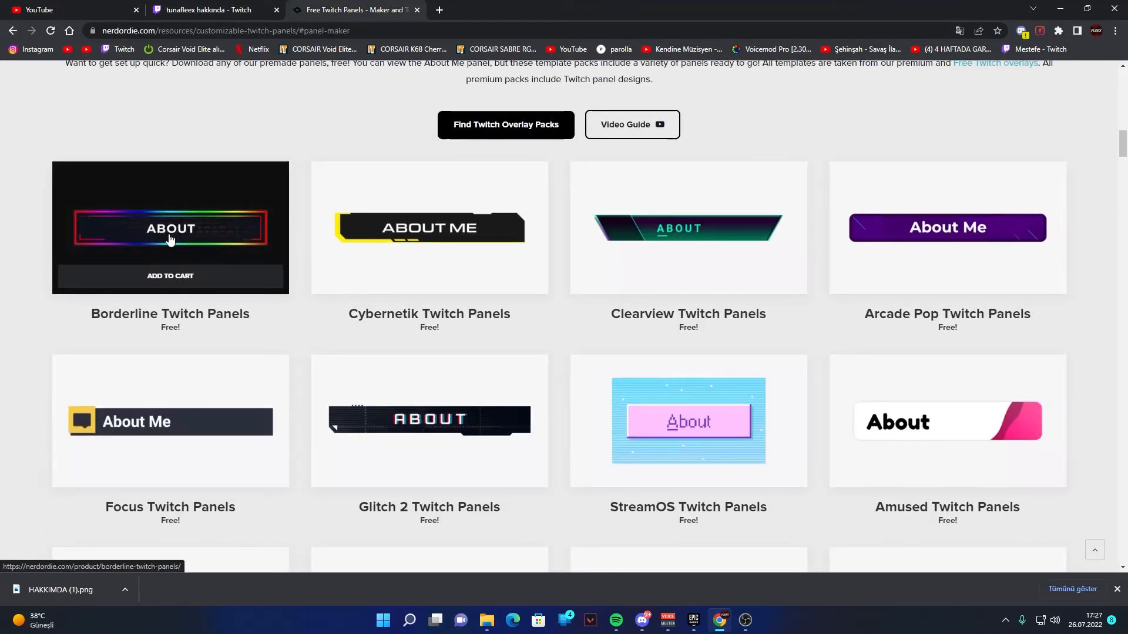
{"action": "scroll", "coordinate": [528, 476], "scroll_direction": "down", "scroll_amount": 3}
{"action": "scroll", "coordinate": [738, 486], "scroll_direction": "down", "scroll_amount": 3}
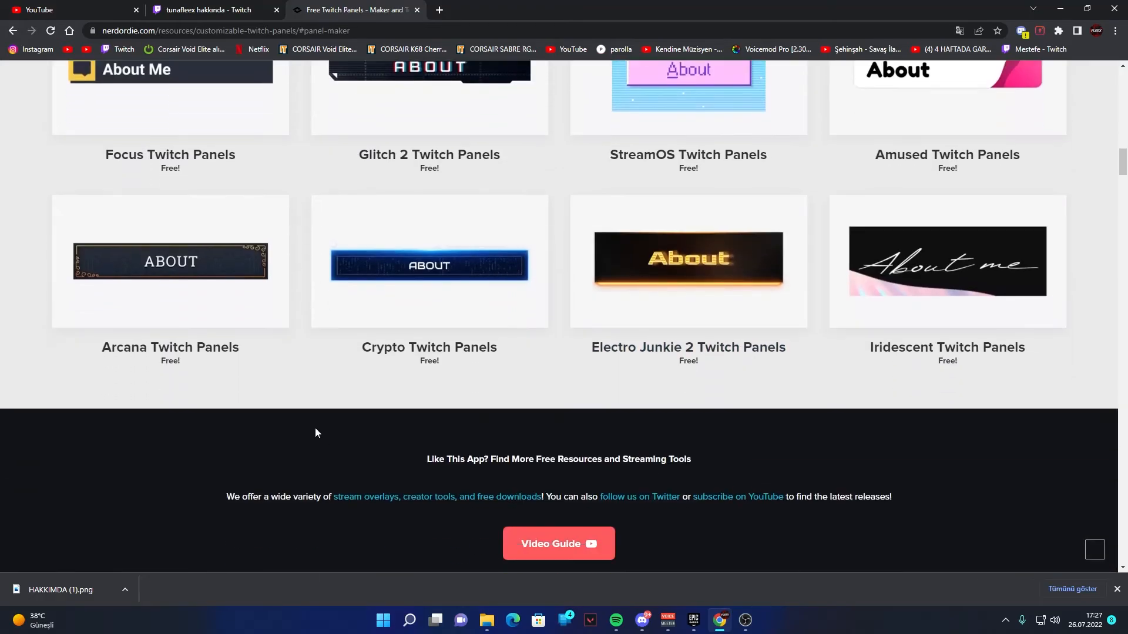
{"action": "scroll", "coordinate": [235, 441], "scroll_direction": "up", "scroll_amount": 7}
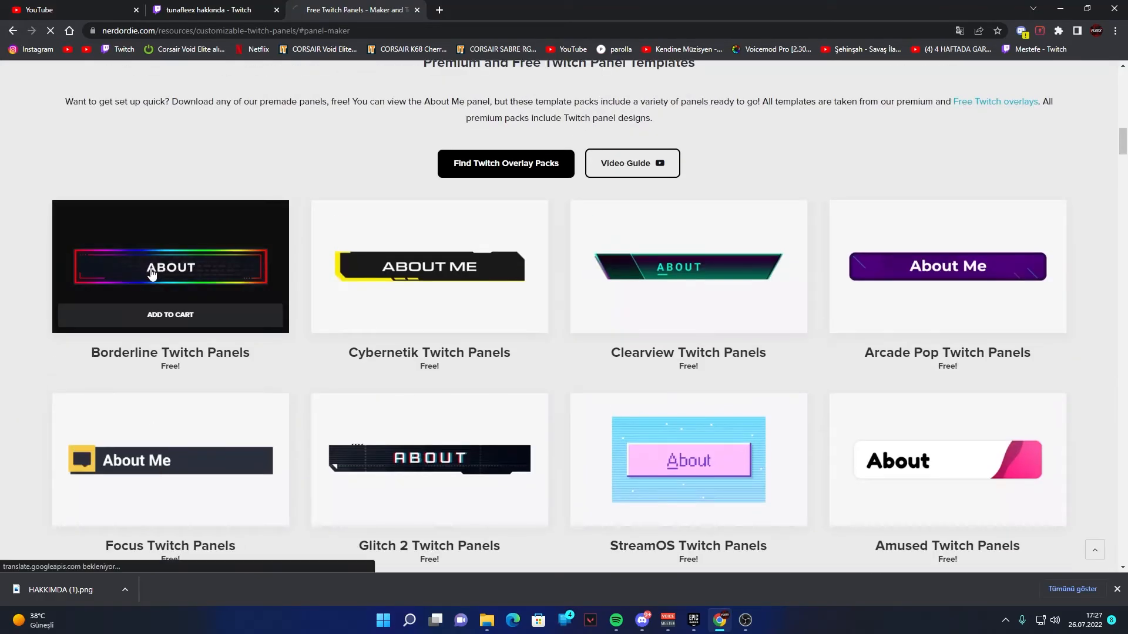
{"action": "left_click", "coordinate": [151, 273]}
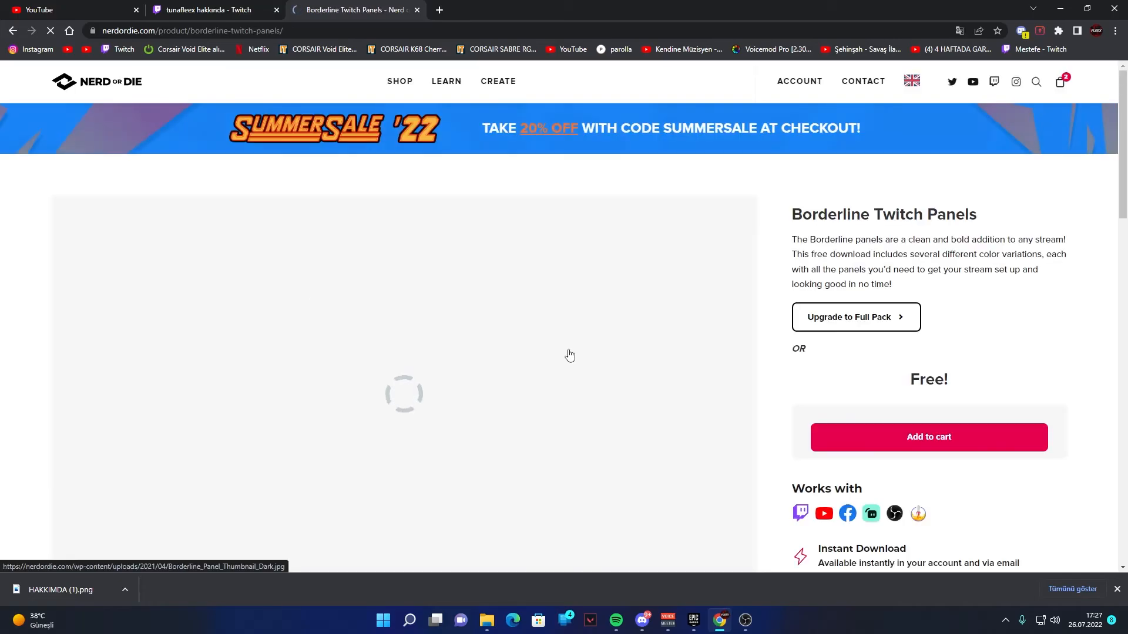
{"action": "left_click", "coordinate": [888, 437]}
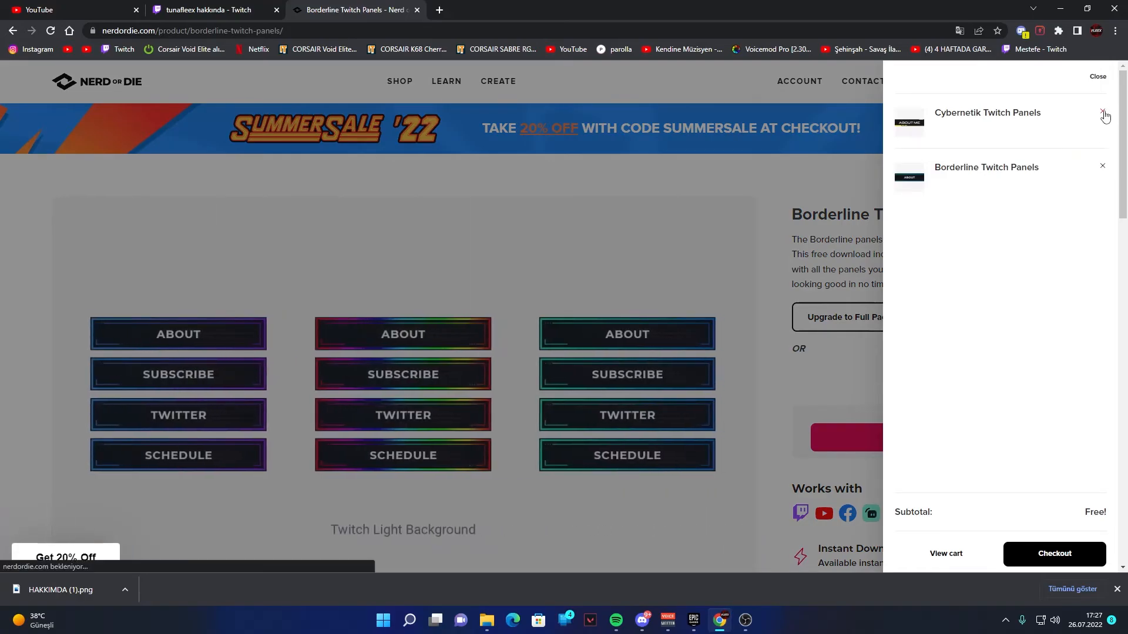
- Remove the Cybernetik Twitch Panels from the cart and proceed to checkout with the Borderline Twitch Panels
{"action": "left_click", "coordinate": [1102, 162]}
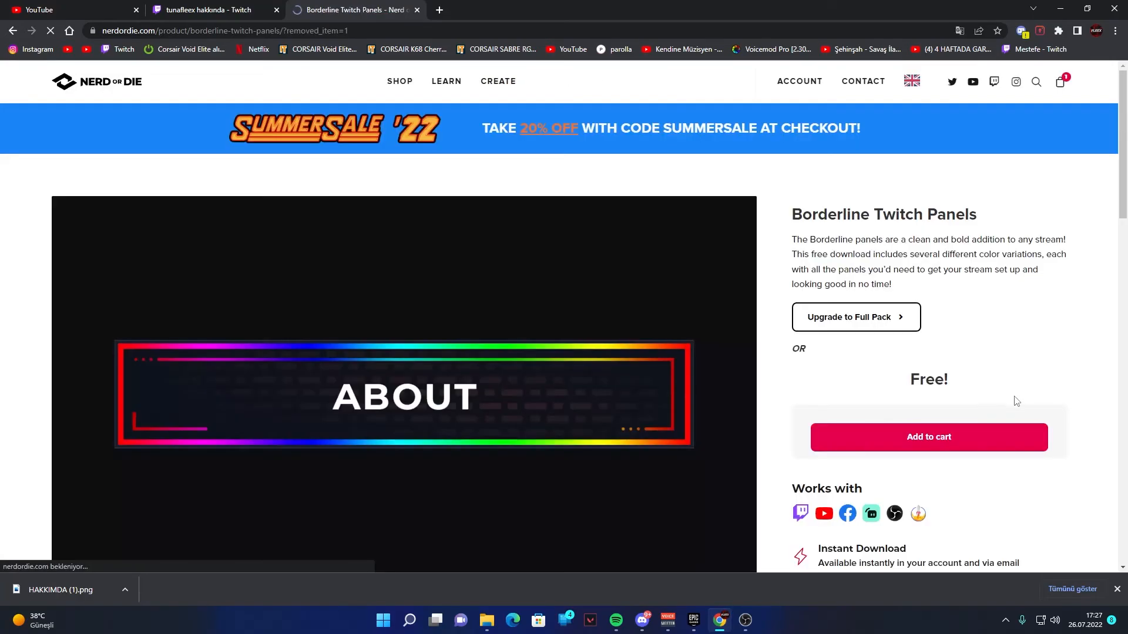
{"action": "left_click", "coordinate": [1063, 84]}
{"action": "left_click", "coordinate": [1038, 548]}
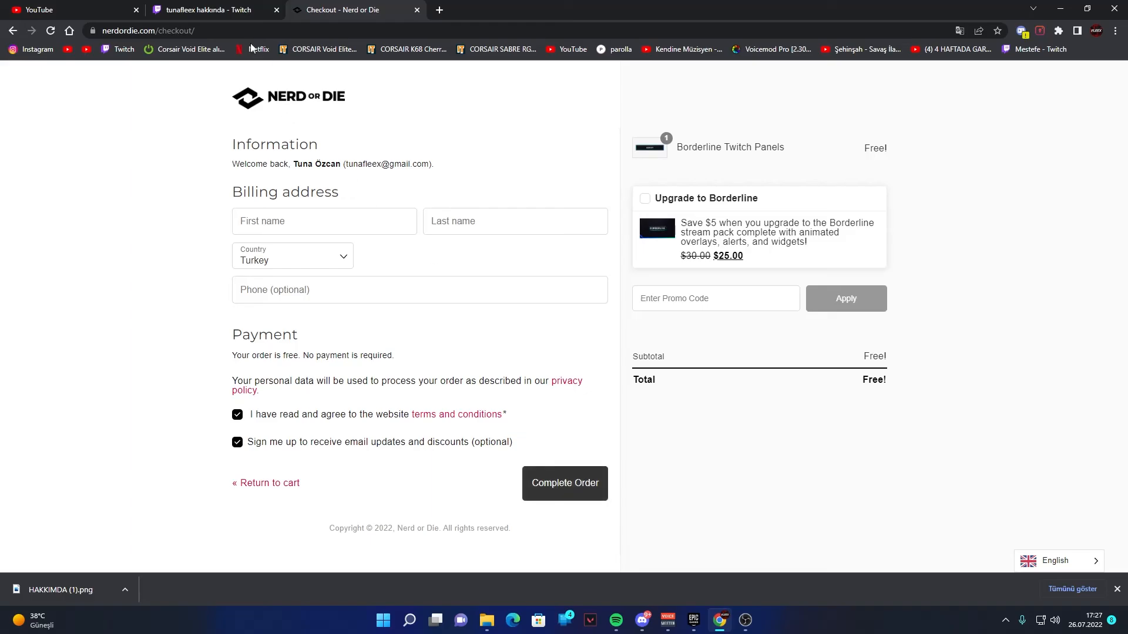
- Return to the Twitch channel's about page and turn off panel editing
{"action": "left_click", "coordinate": [232, 7]}
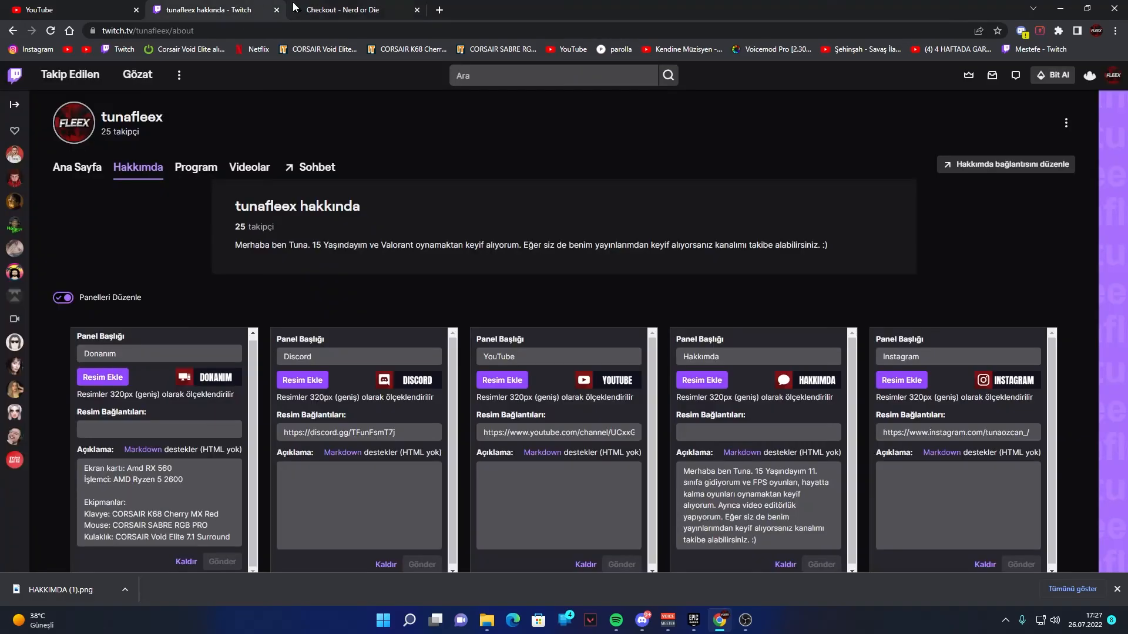
{"action": "left_click", "coordinate": [66, 299]}
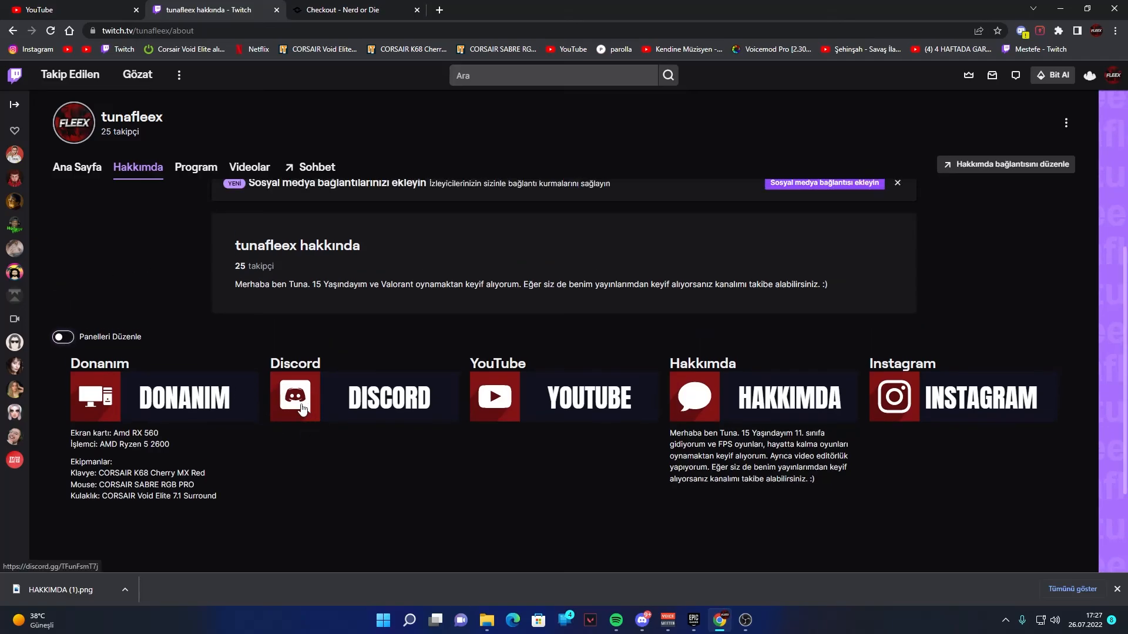